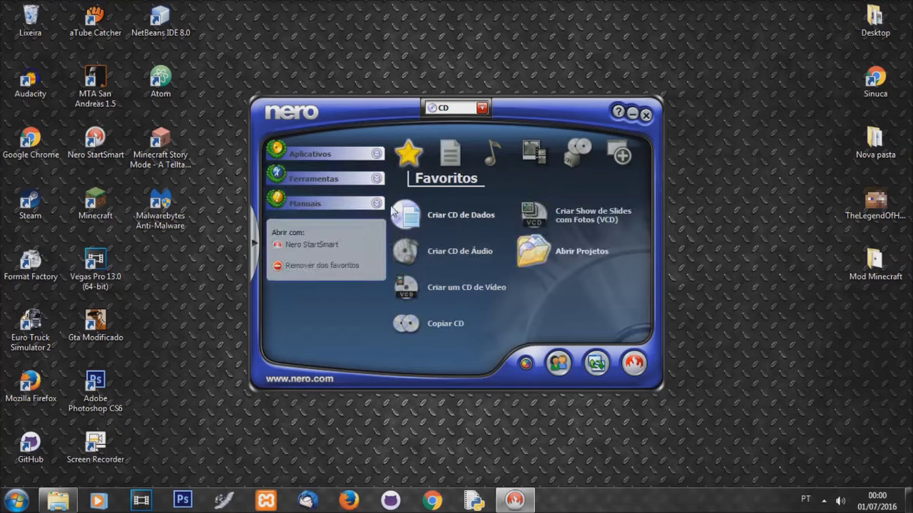
- Start a new CD JukeBox (MP3, MP4, WMA) project from the audio category
mouse_move(413, 255)
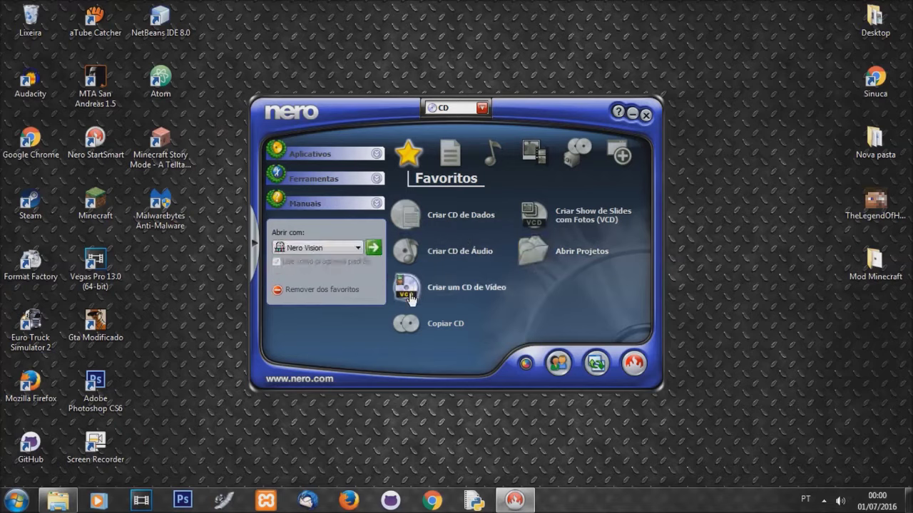
mouse_move(411, 298)
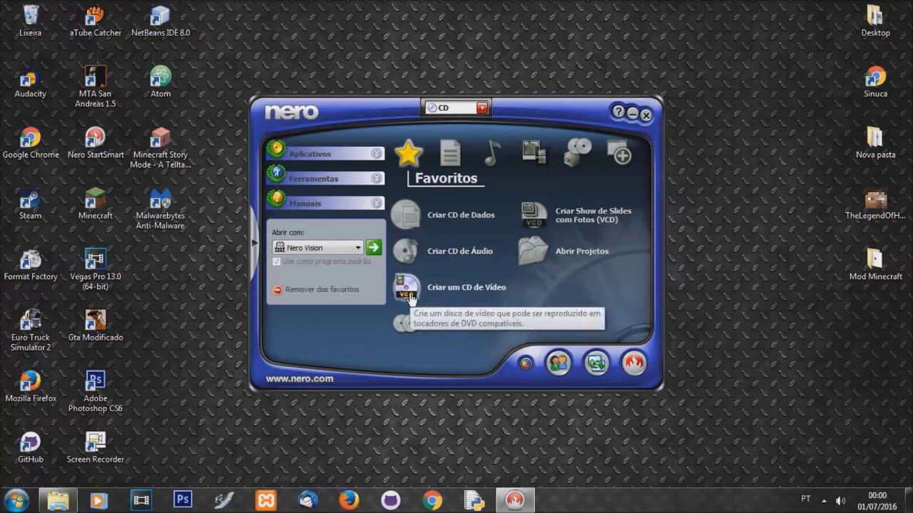
mouse_move(430, 330)
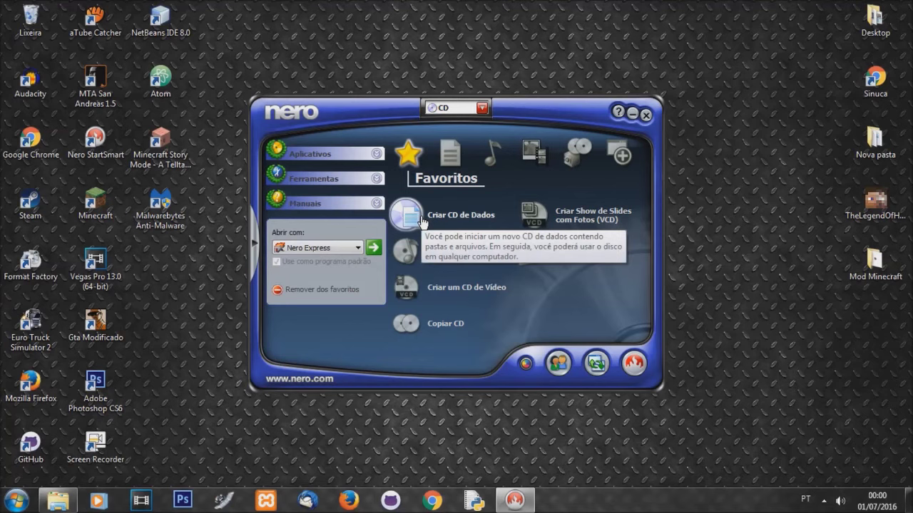
click(503, 147)
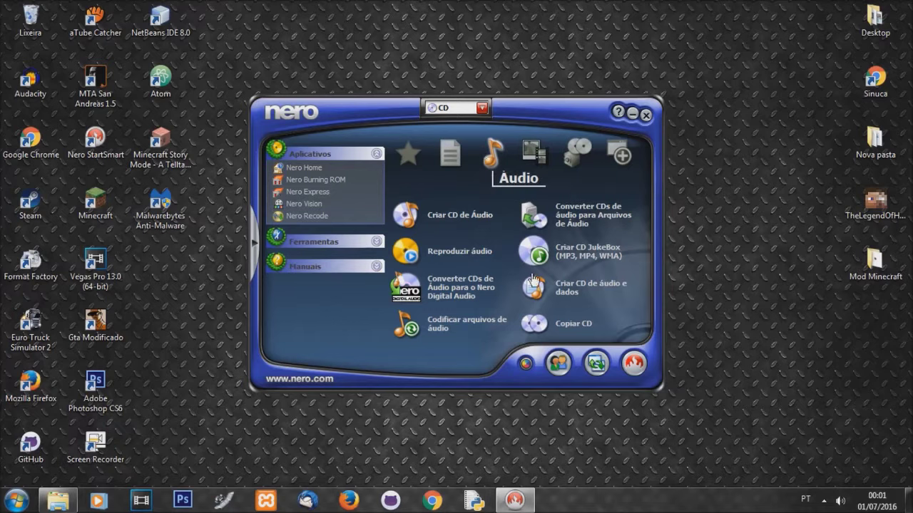
mouse_move(569, 262)
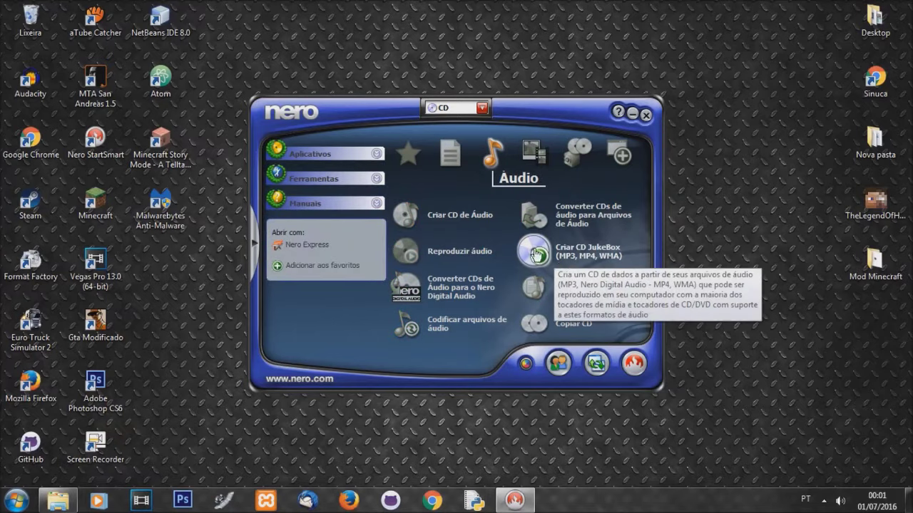
click(536, 254)
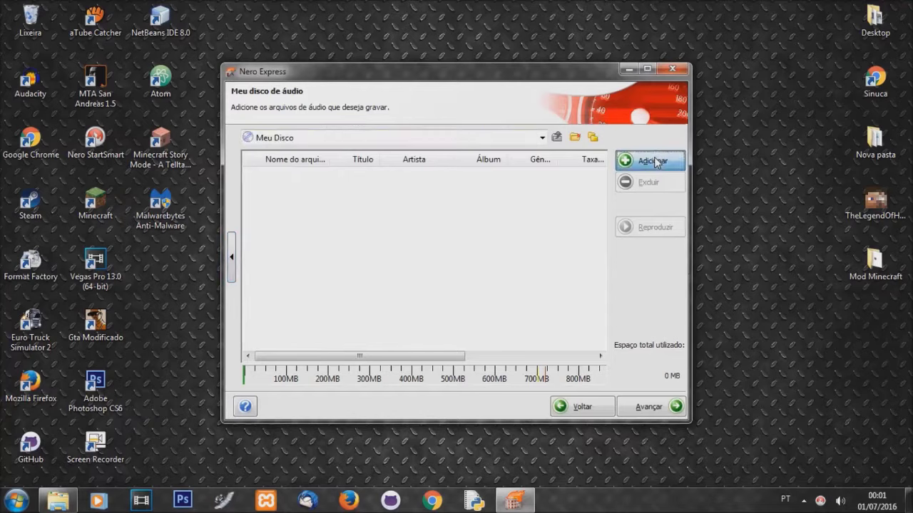
- Start adding files to the disc and browse to the Musicas folder on the Dados (D:) drive
click(654, 161)
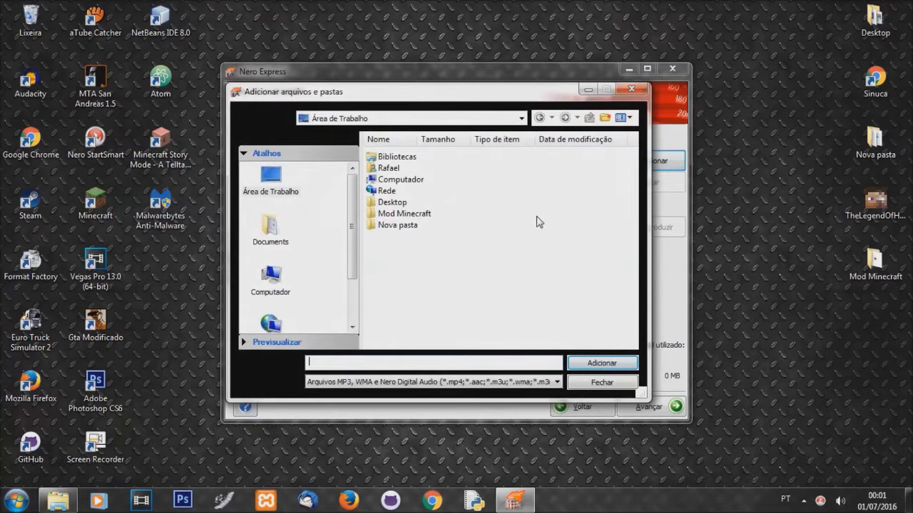
double_click(400, 180)
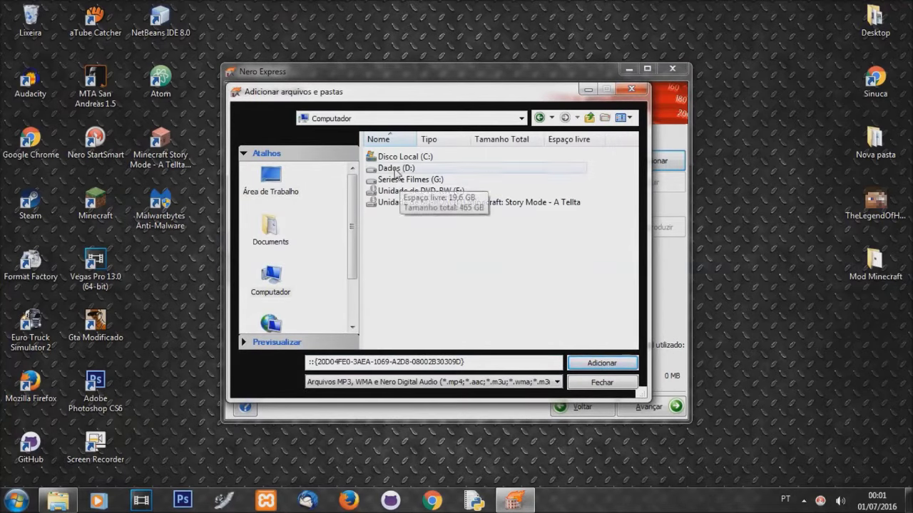
double_click(395, 169)
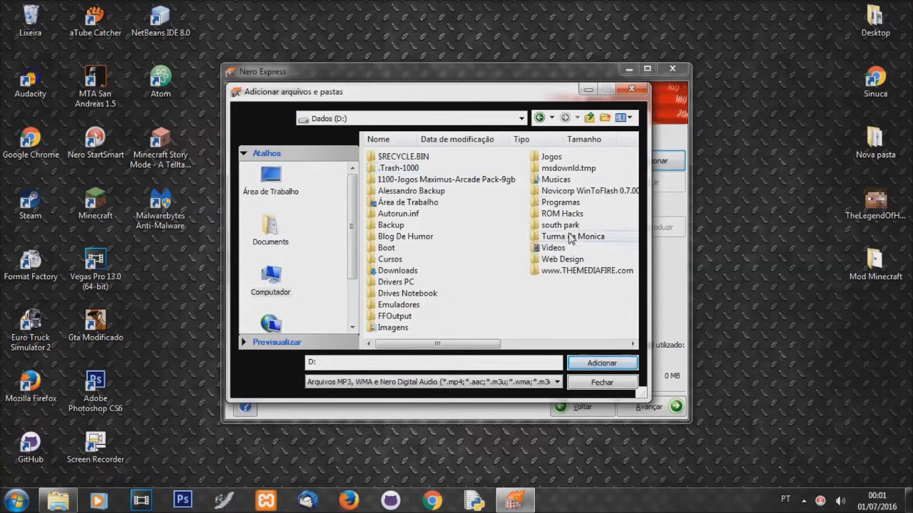
double_click(555, 179)
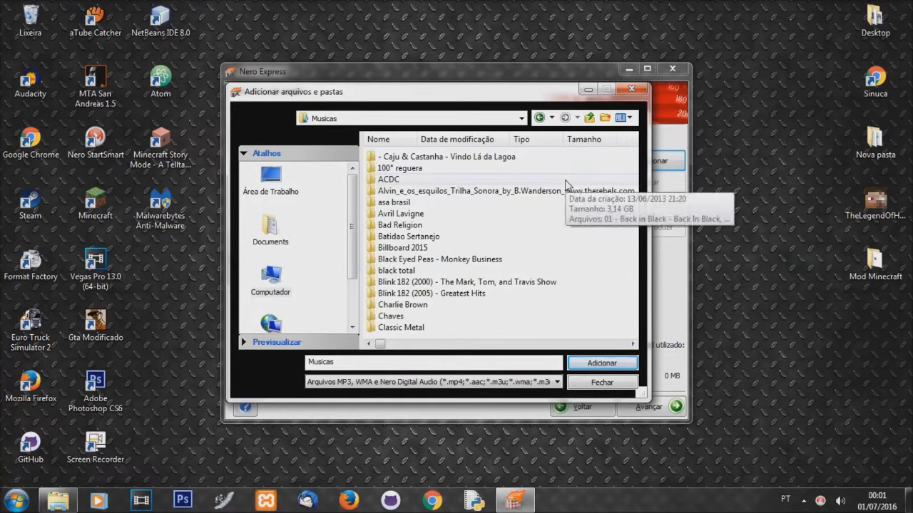
- Add the folders from Shinedown - The Sound Of Madness through Zebrahead - Panty Raid 2009 to the disc and finish adding files
scroll(574, 214, down, 5)
scroll(583, 241, down, 6)
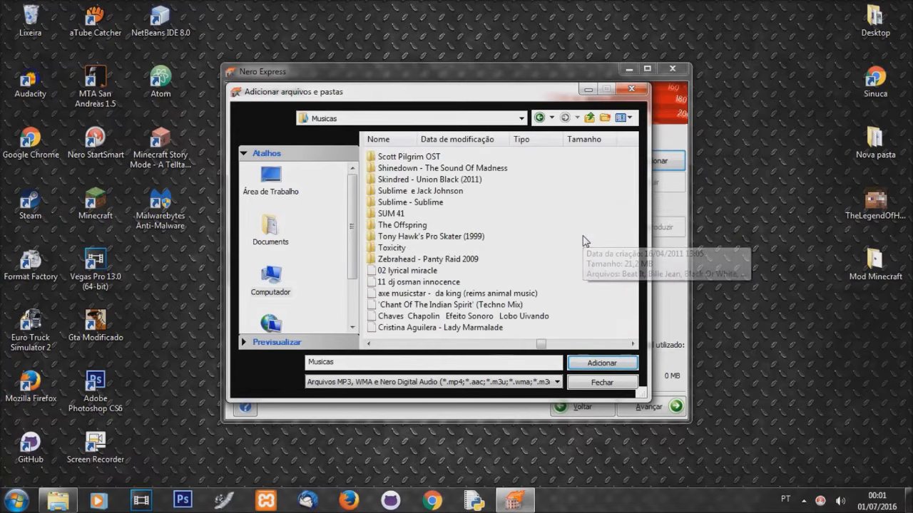
click(438, 260)
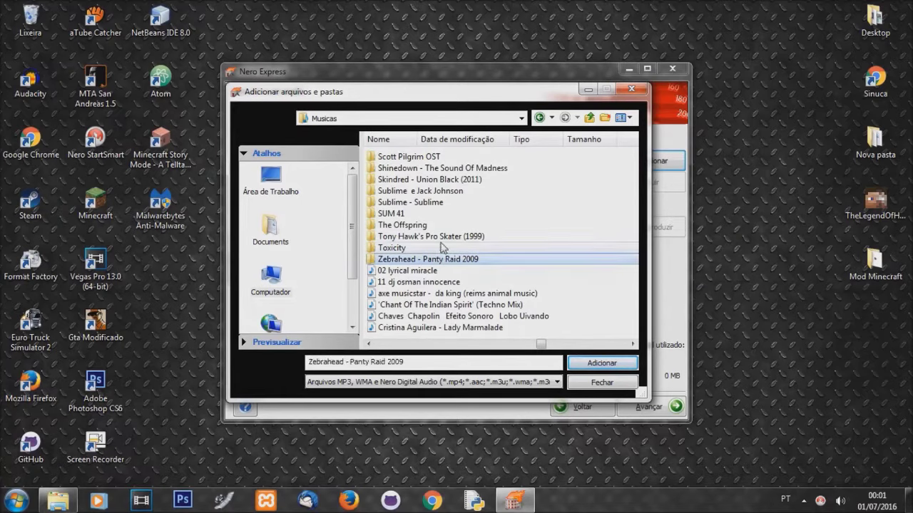
shift+click(428, 169)
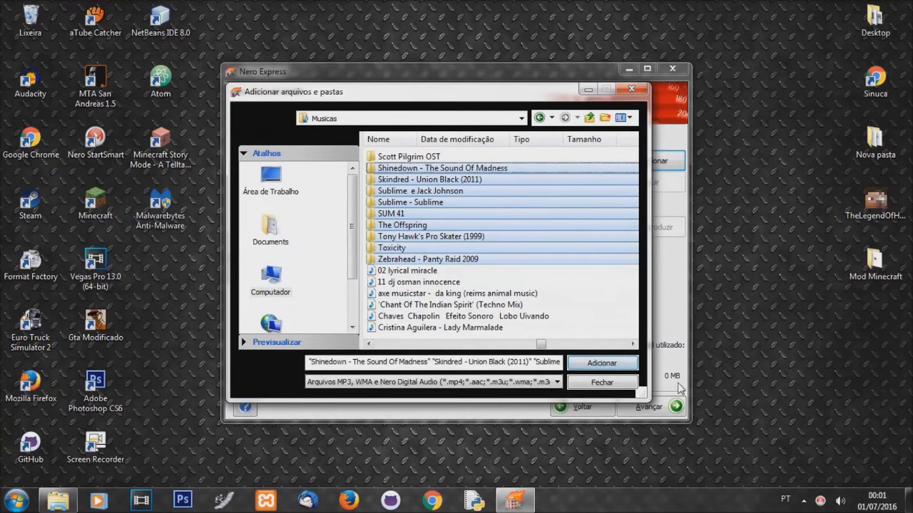
click(601, 363)
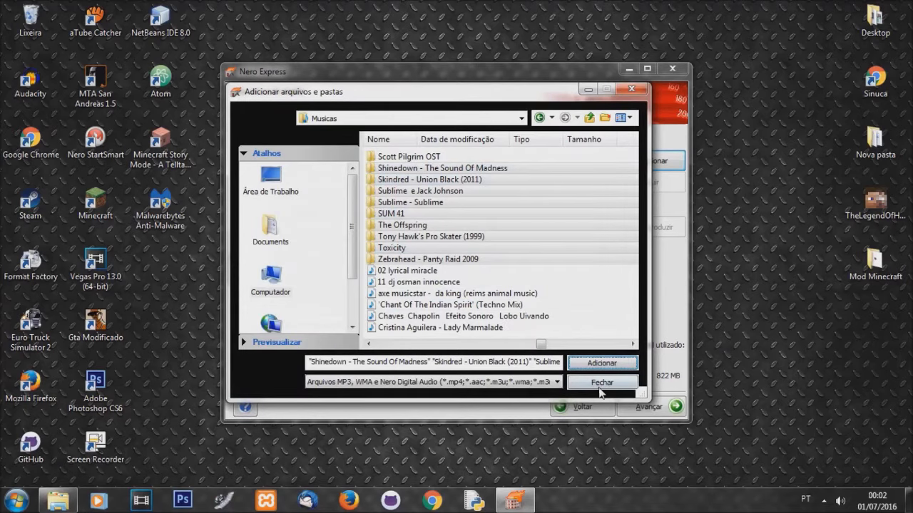
key(Escape)
- Remove the Zebrahead - Panty Raid 2009 folder from the disc contents
click(345, 269)
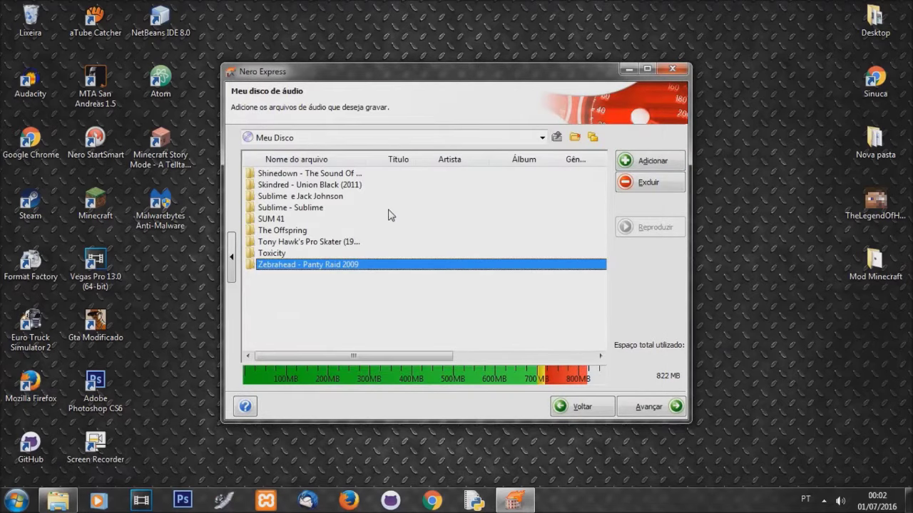
key(Delete)
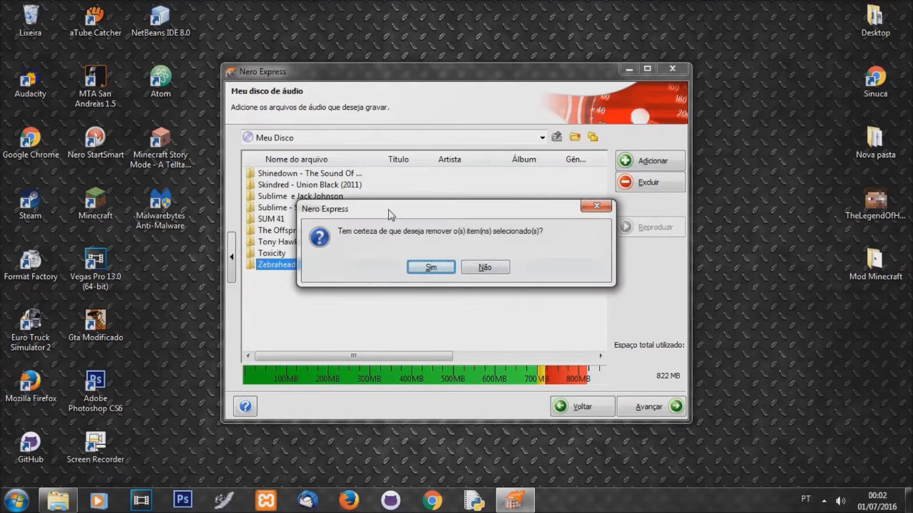
click(431, 266)
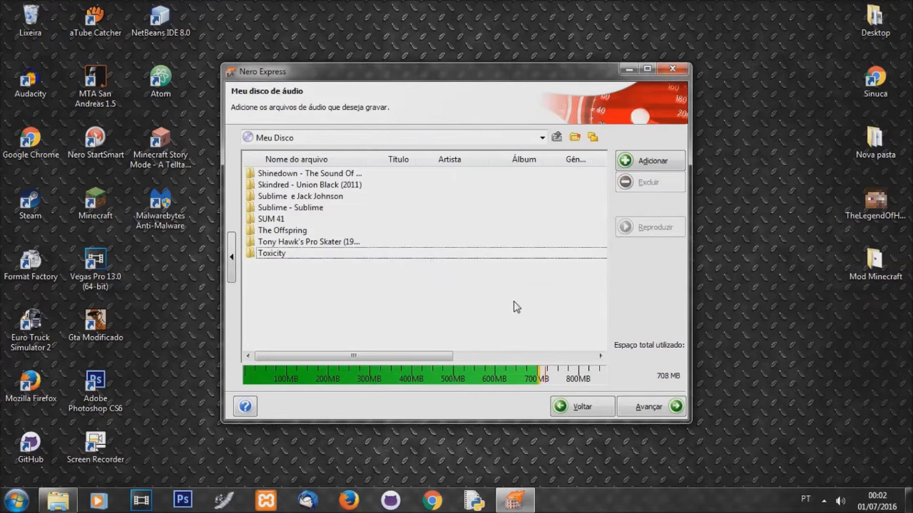
- Remove roulette.mp3, the Sugar track and 12 - Toxicity.mp3 from the disc's Toxicity folder, then return to the disc's root
double_click(281, 255)
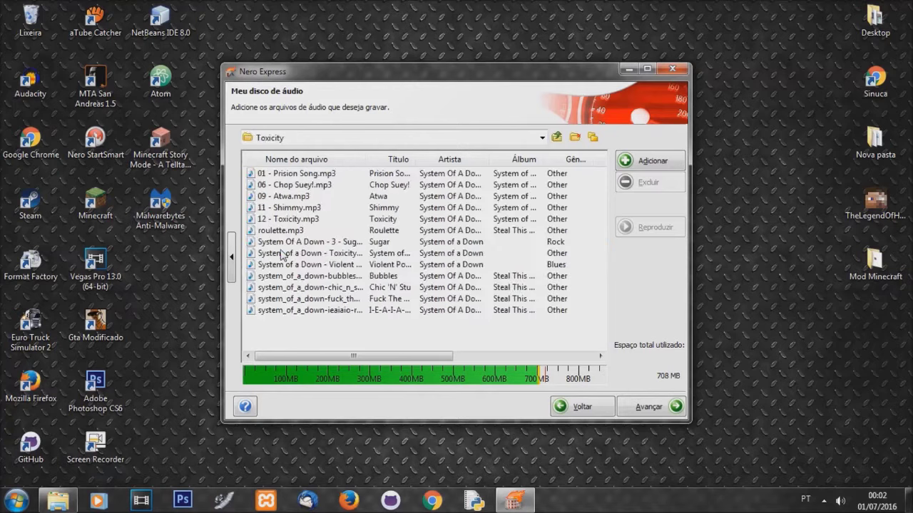
click(316, 231)
key(Delete)
key(Return)
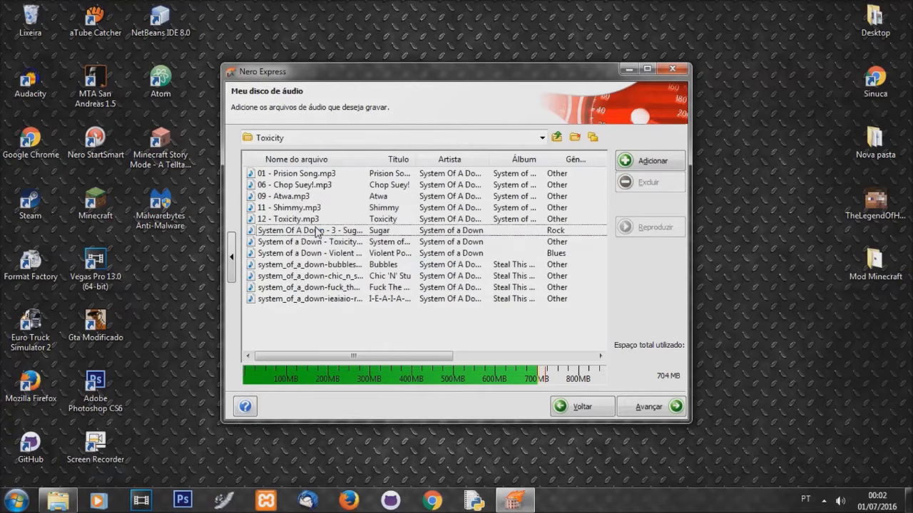
click(293, 234)
key(Delete)
key(Return)
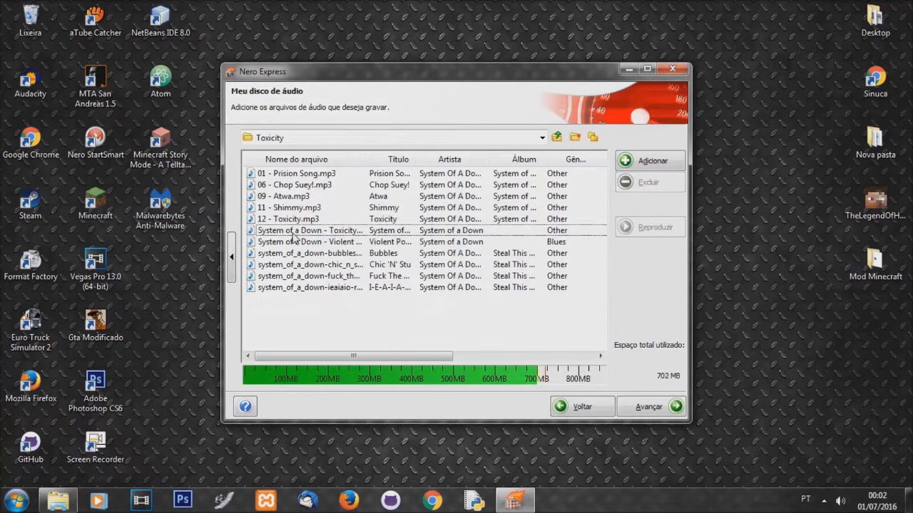
click(293, 234)
key(Up)
key(Delete)
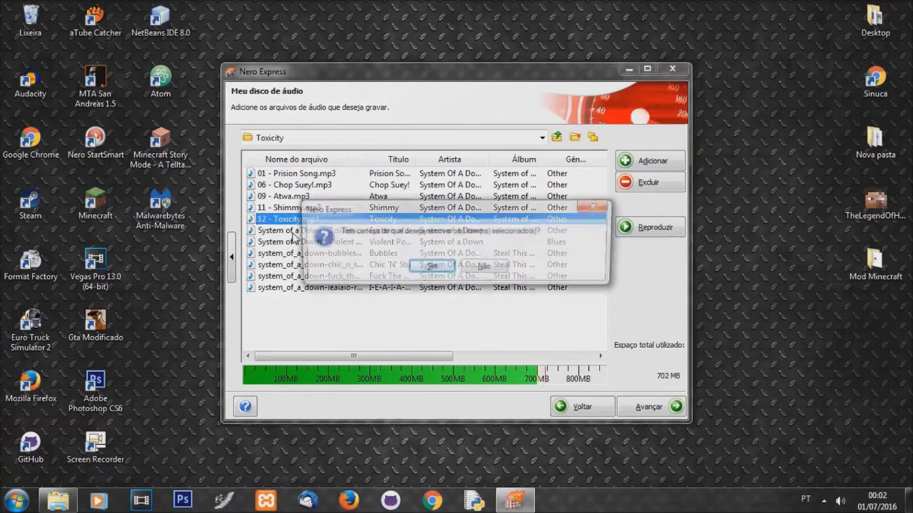
key(Return)
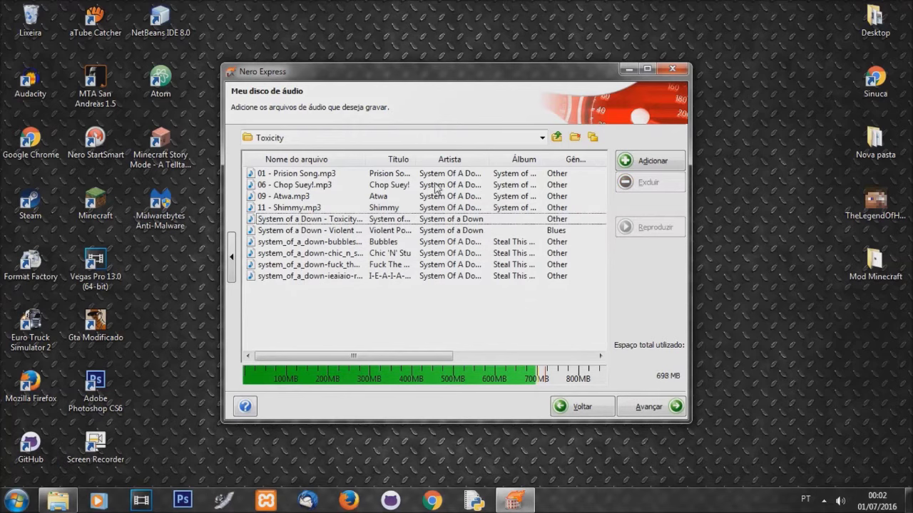
key(BackSpace)
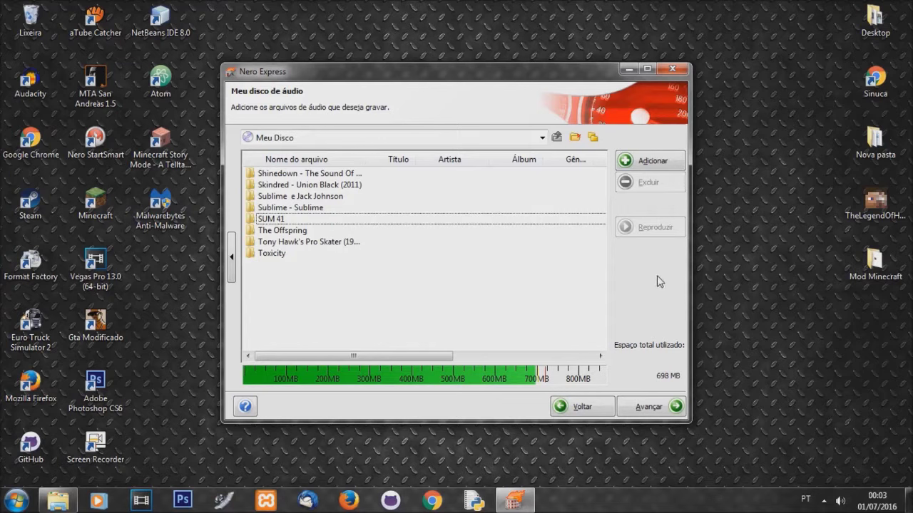
- Proceed to the final burning options and disable multisession for the disc
click(653, 412)
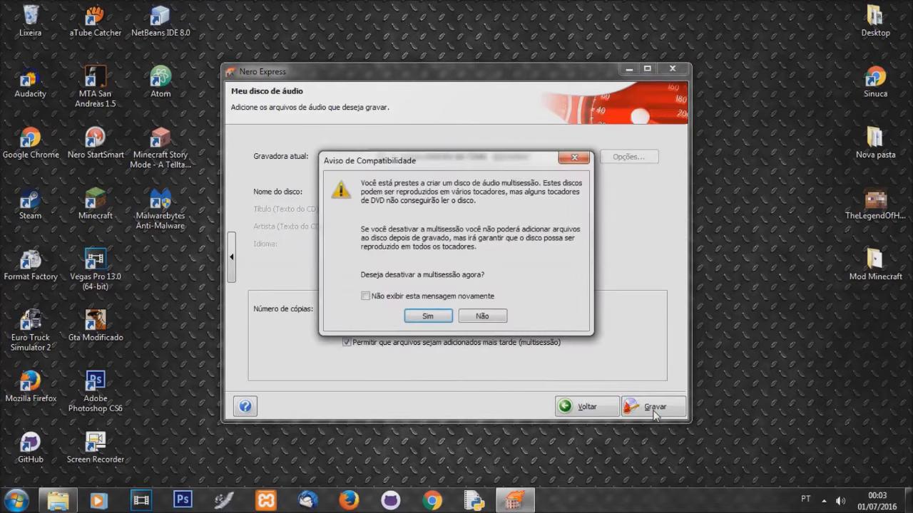
click(439, 317)
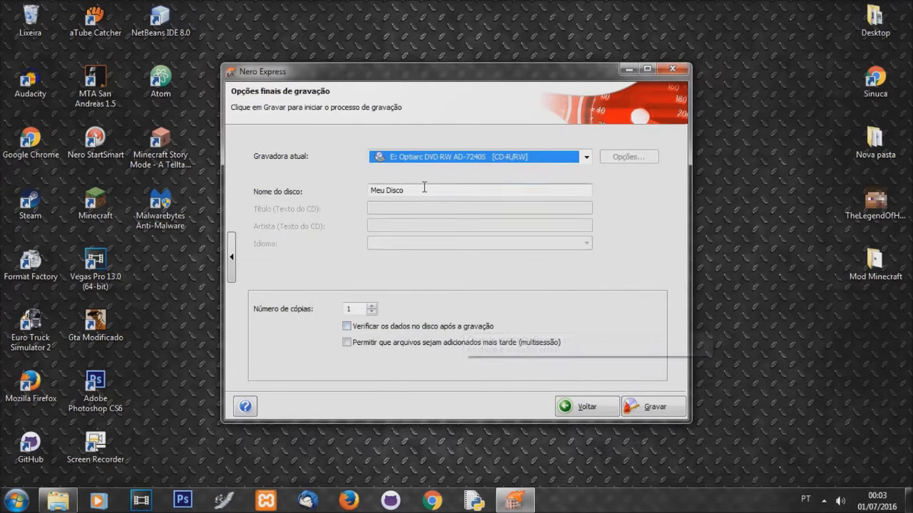
- Replace the disc name with "Mu" and start burning the disc
drag(435, 191, 368, 194)
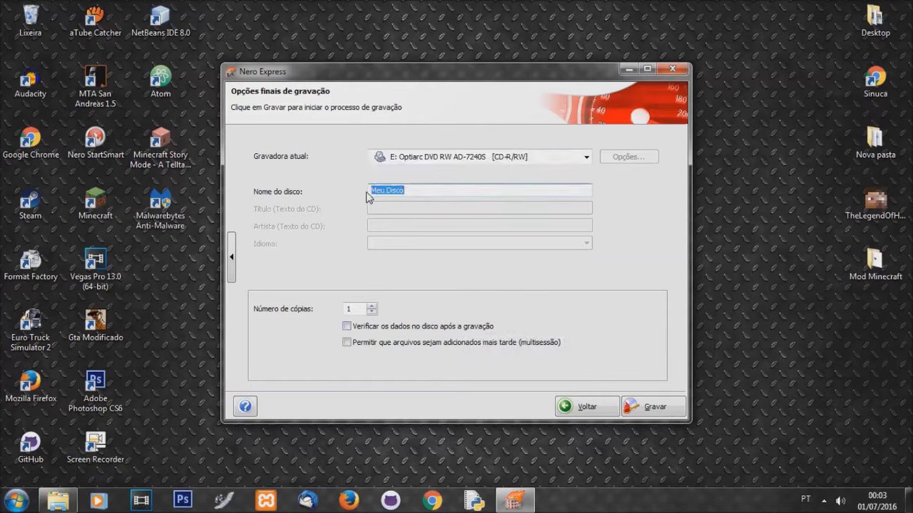
text(Mu)
click(654, 407)
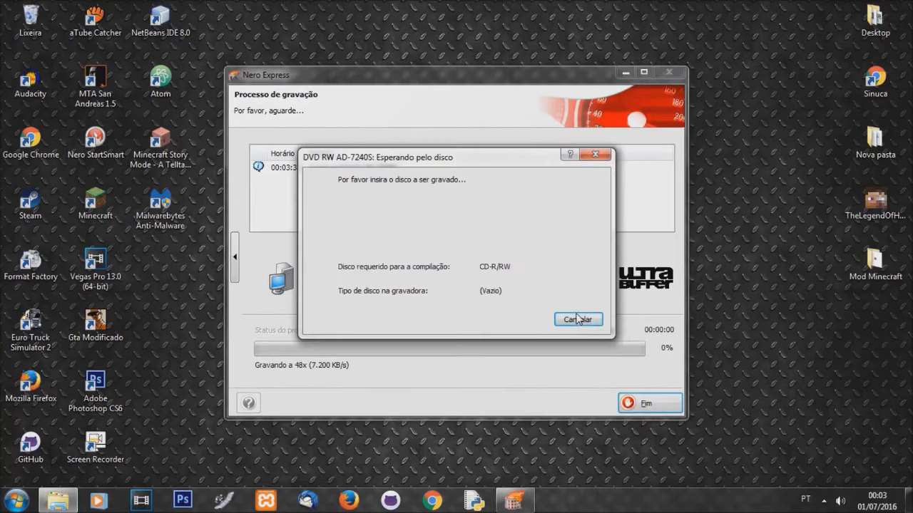
- Cancel the burning process and close the project without saving it
click(576, 319)
click(512, 285)
click(650, 405)
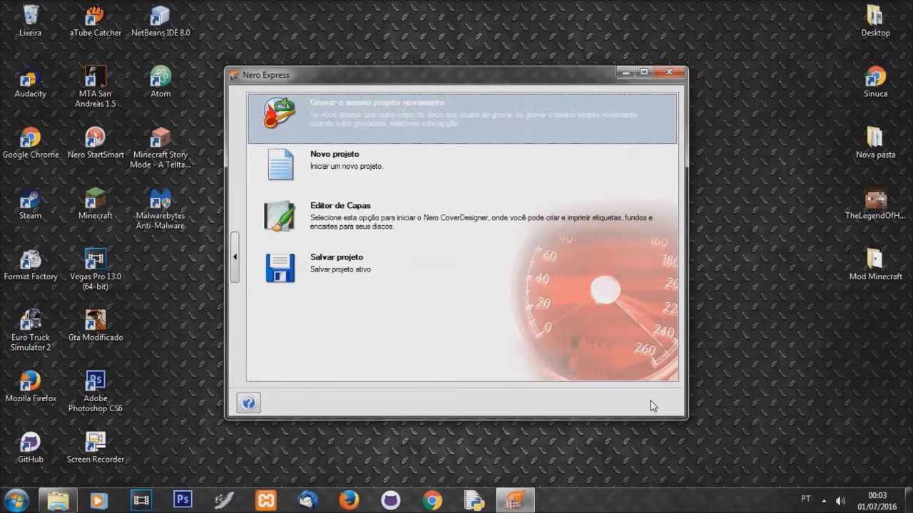
click(484, 274)
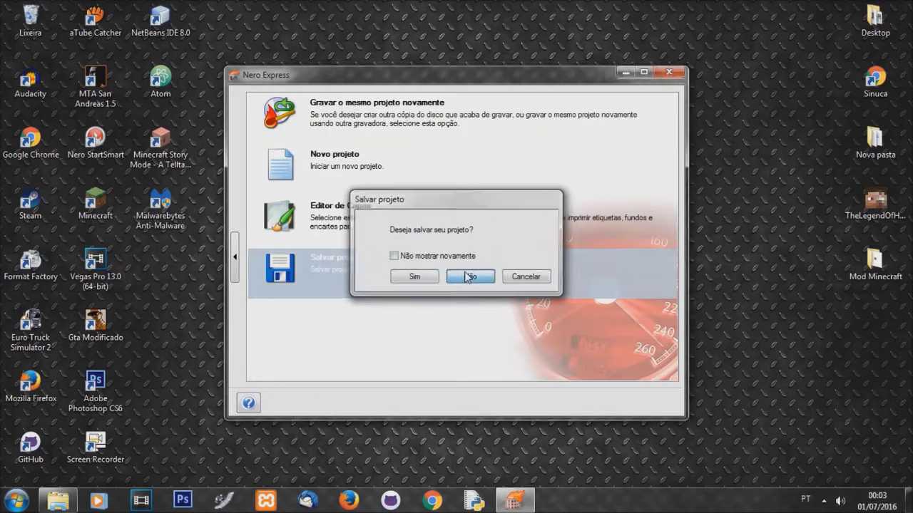
click(468, 276)
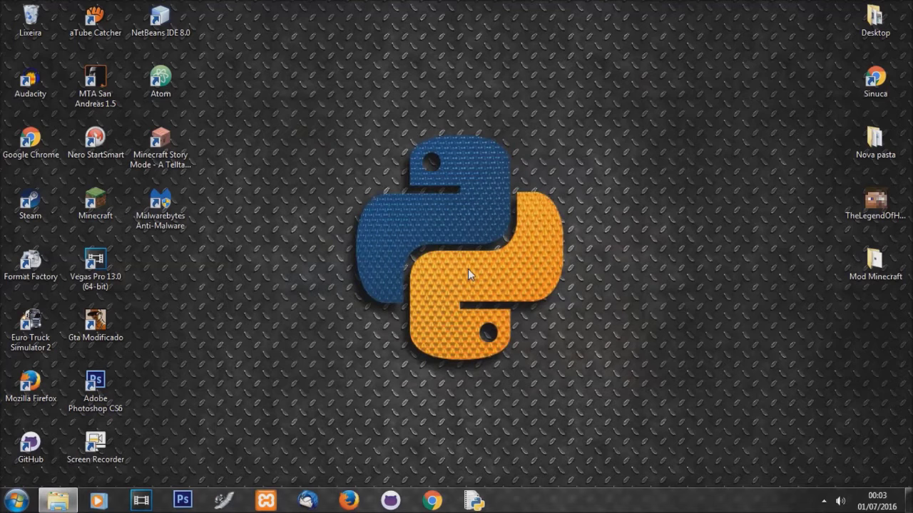
click(823, 501)
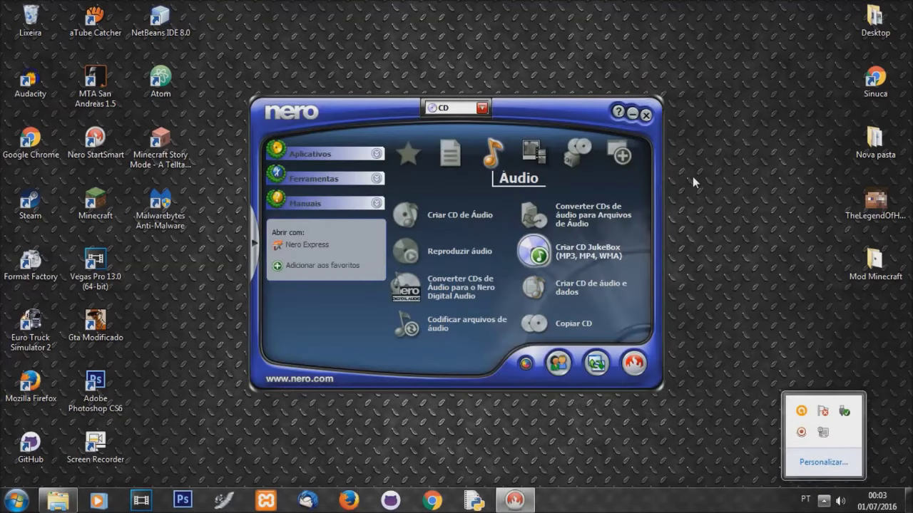
click(692, 177)
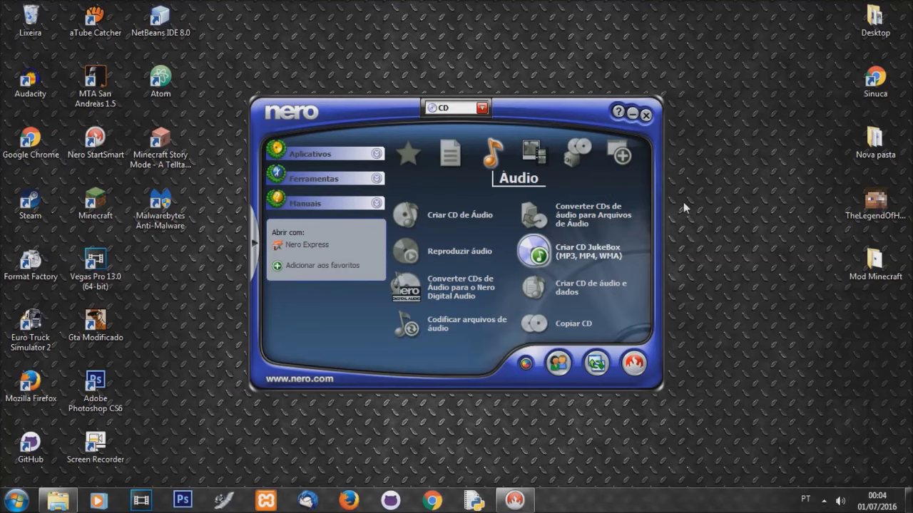
- Start a new data CD project from the favorites
click(408, 152)
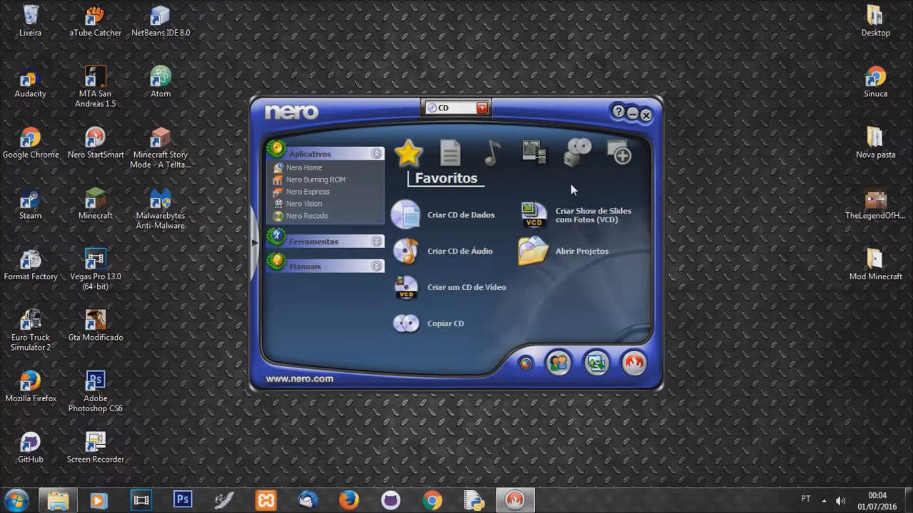
click(464, 227)
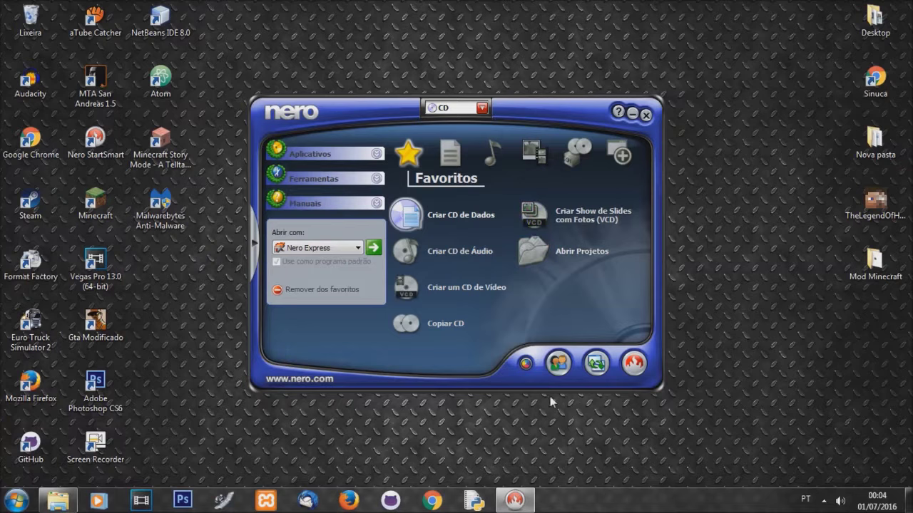
click(467, 219)
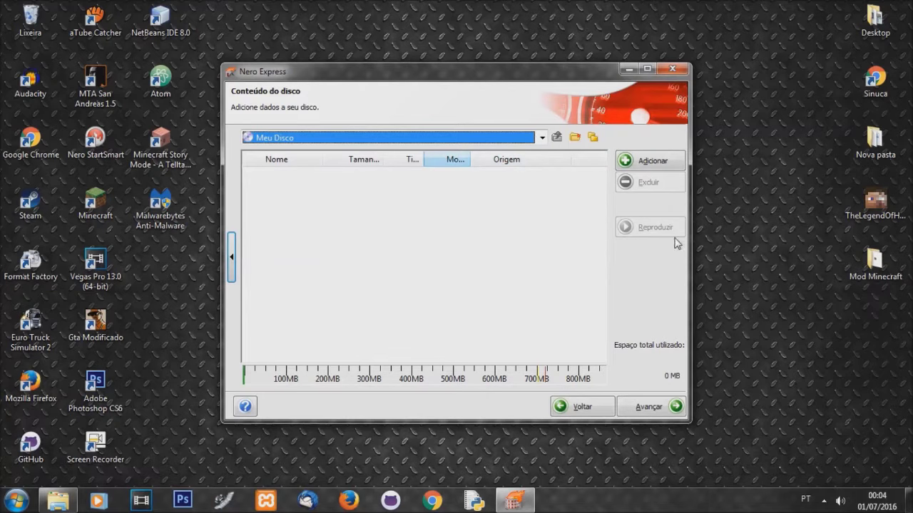
- Add the 3D Scenes folder from D:\Imagens to the disc and check its contents in the compilation
click(663, 161)
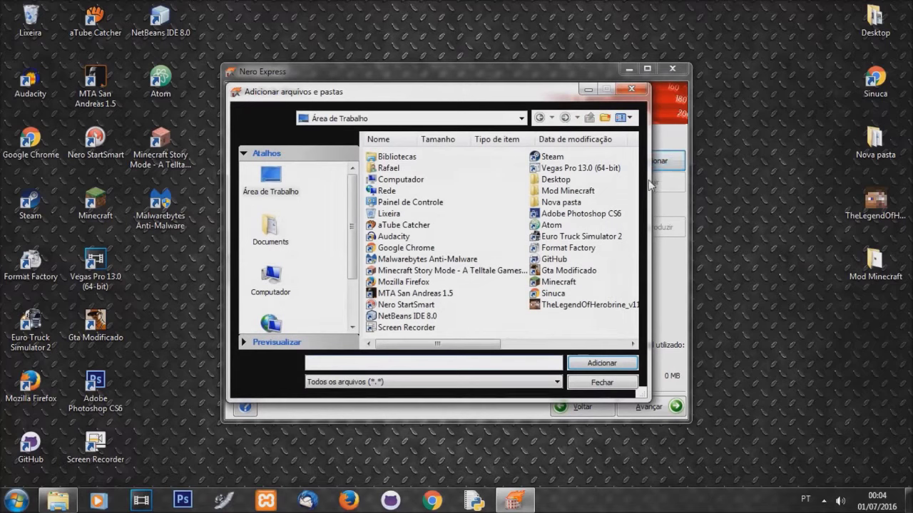
double_click(438, 177)
click(397, 171)
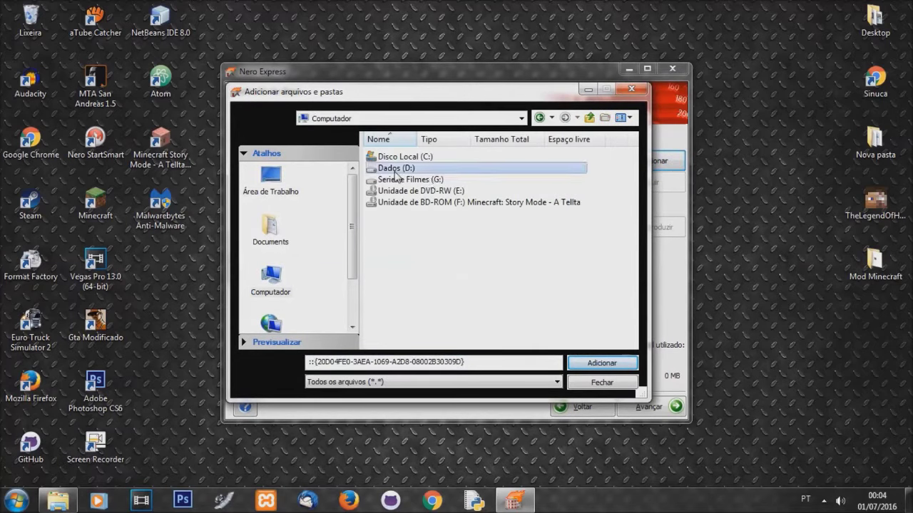
double_click(396, 171)
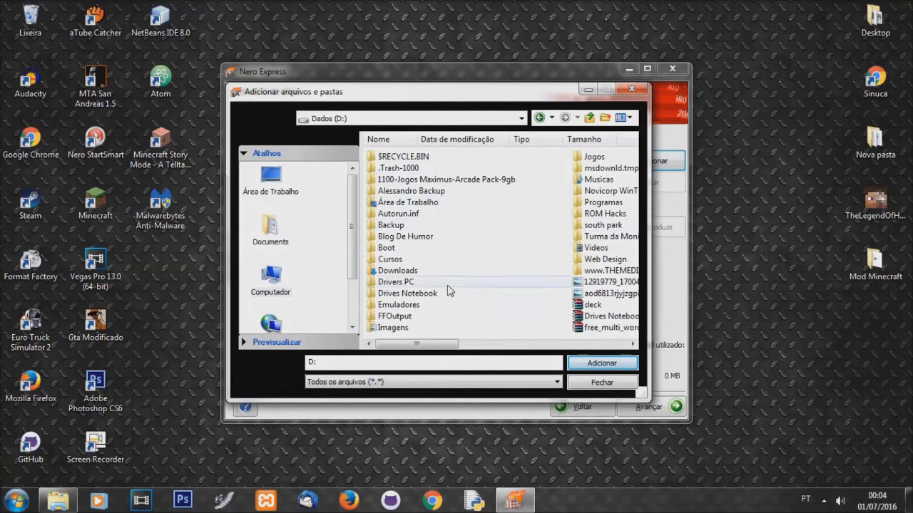
double_click(400, 328)
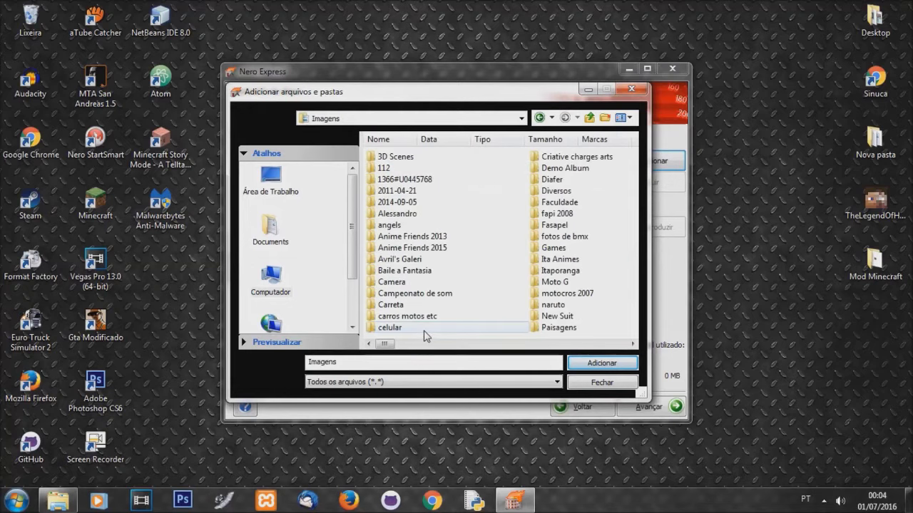
click(419, 157)
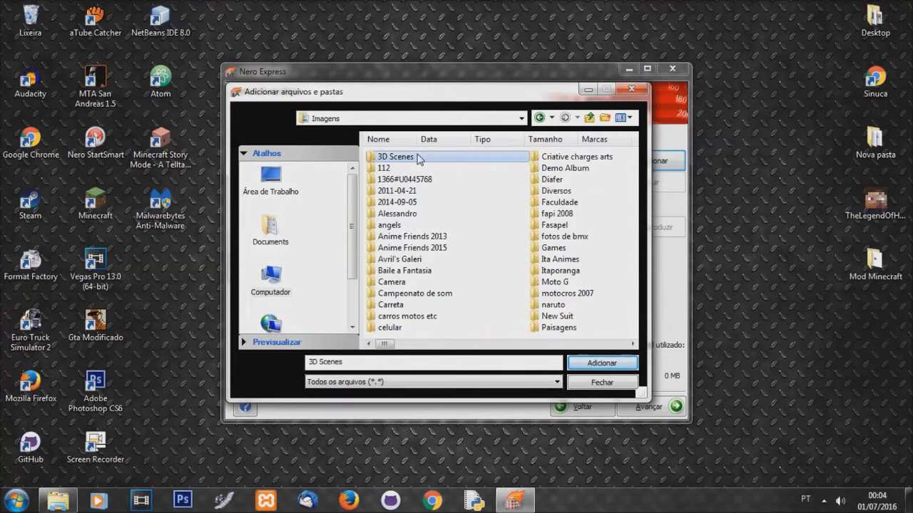
click(603, 364)
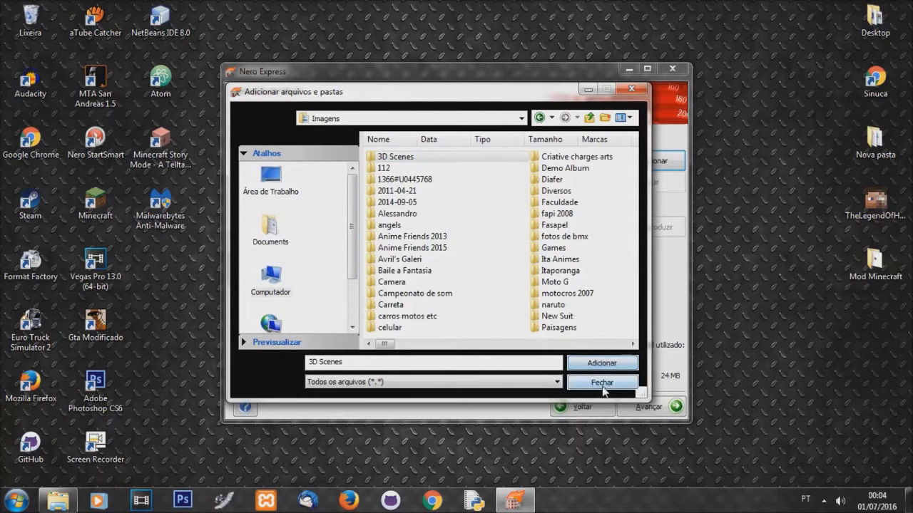
click(603, 383)
double_click(303, 177)
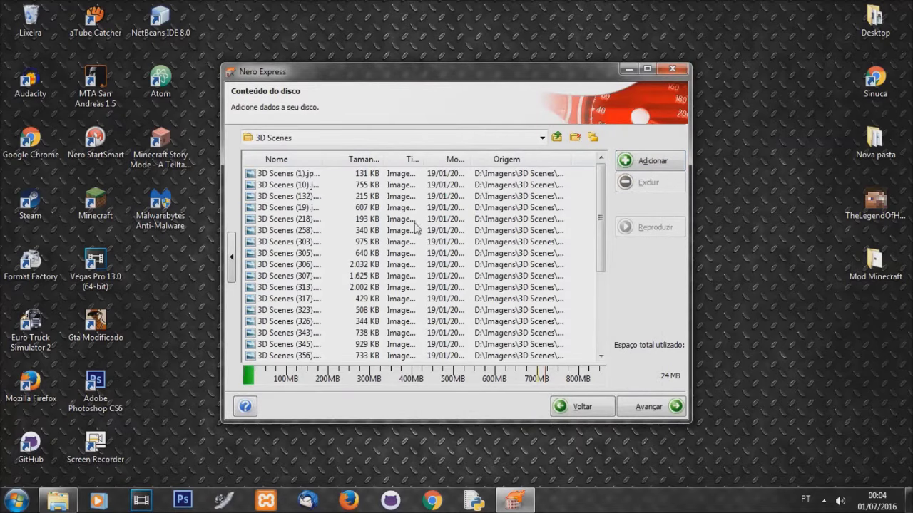
click(555, 138)
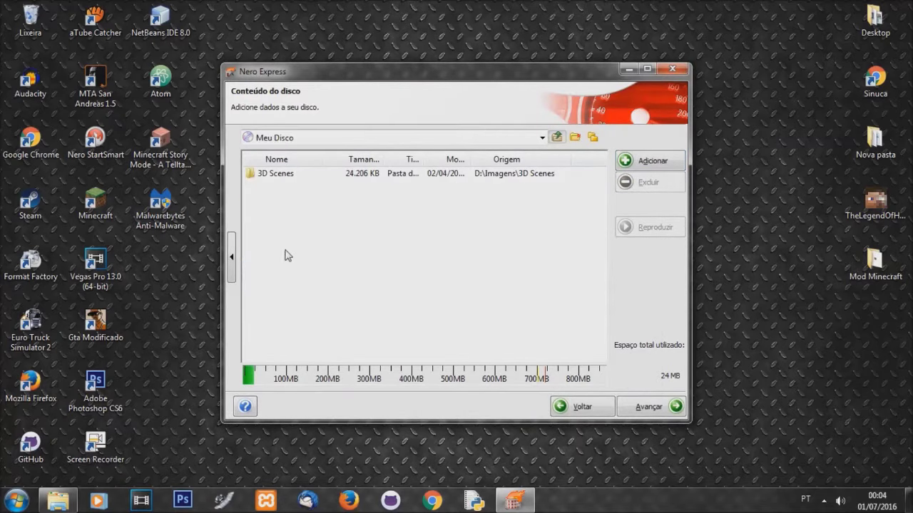
- Add the Kung Fury Street Rage application from its folder in D:\Jogos to the disc
click(646, 161)
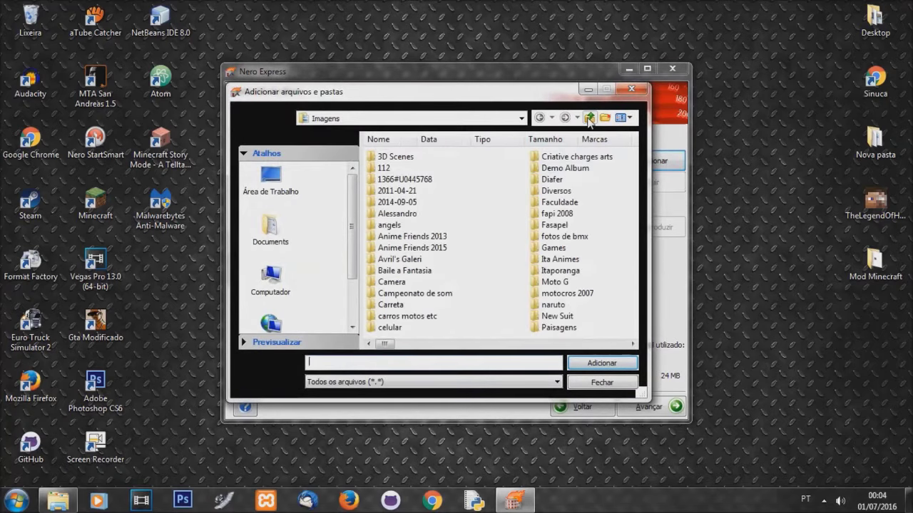
click(589, 119)
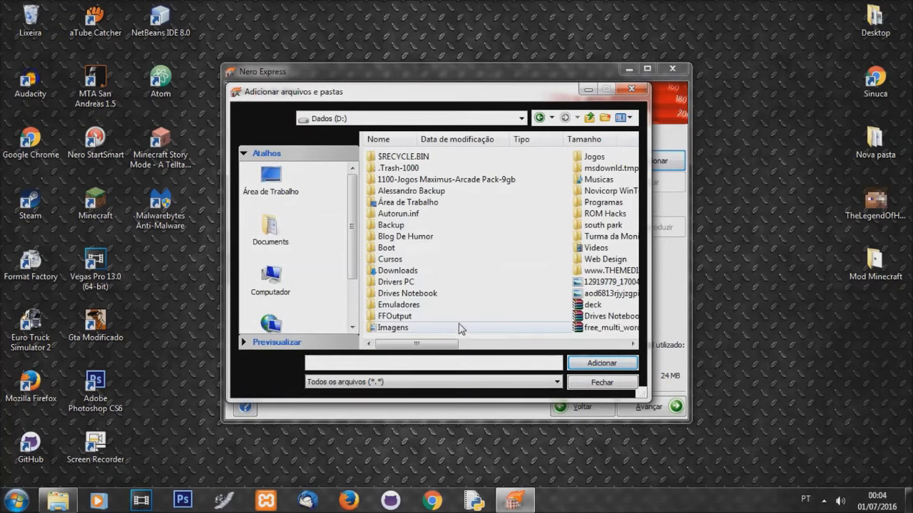
scroll(460, 328, right, 3)
double_click(391, 157)
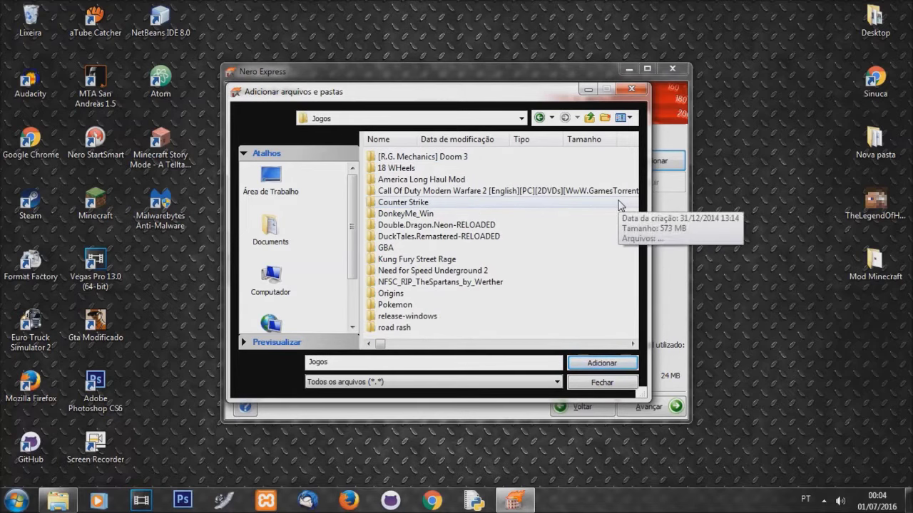
double_click(500, 261)
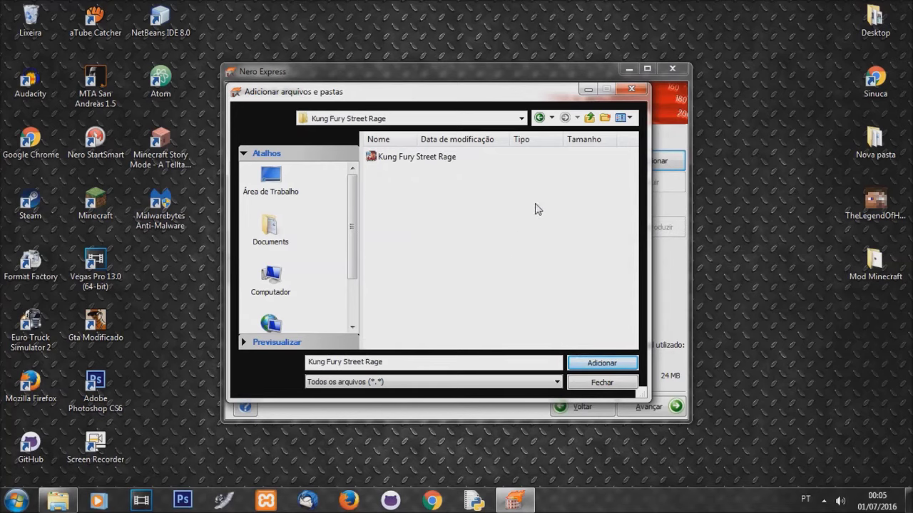
click(410, 157)
click(592, 363)
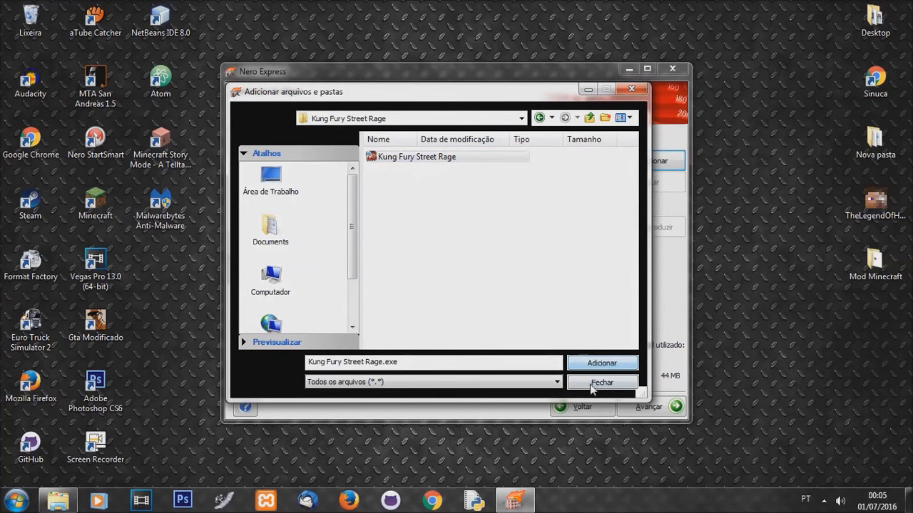
click(592, 386)
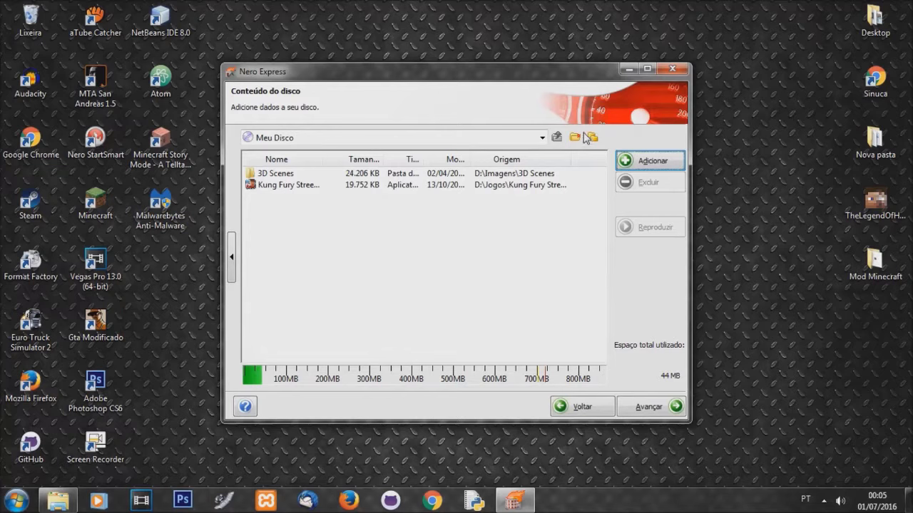
- Add the Summer Dance folder from D:\Videos to the disc
click(650, 161)
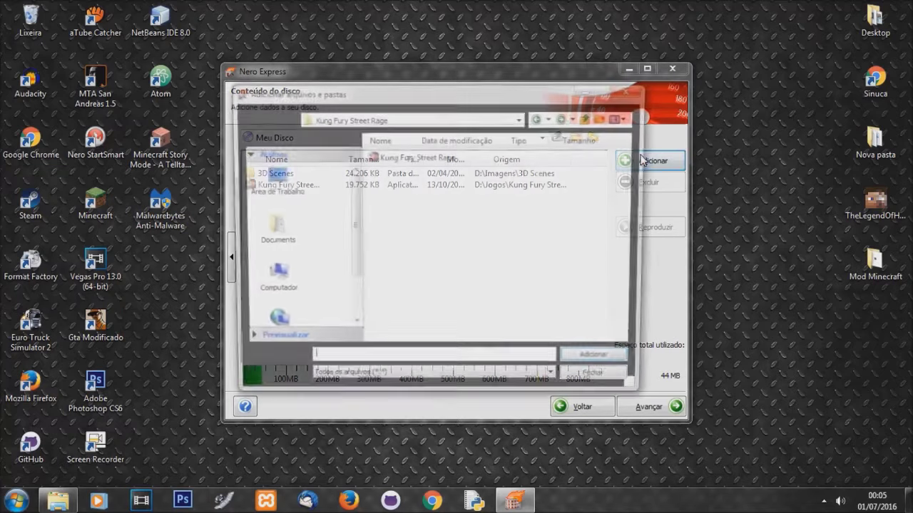
click(588, 117)
click(571, 203)
click(589, 117)
scroll(550, 204, down, 1)
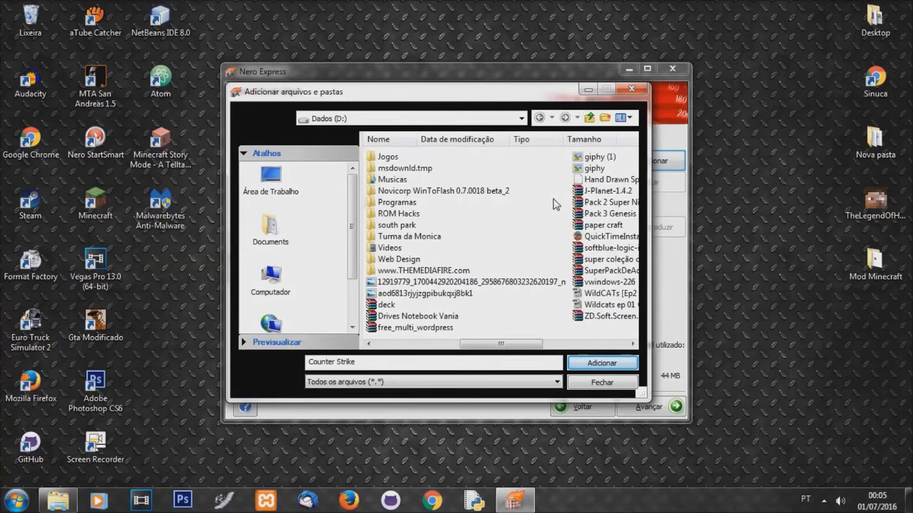
double_click(428, 249)
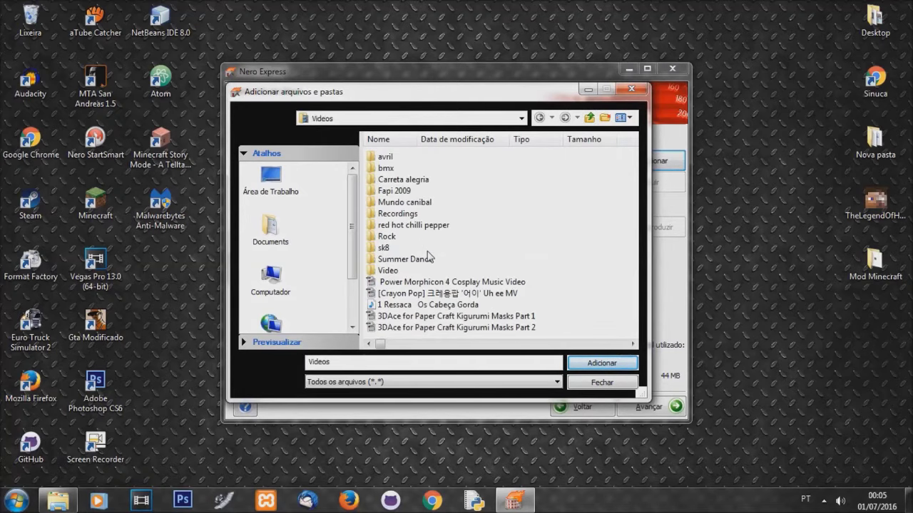
click(428, 259)
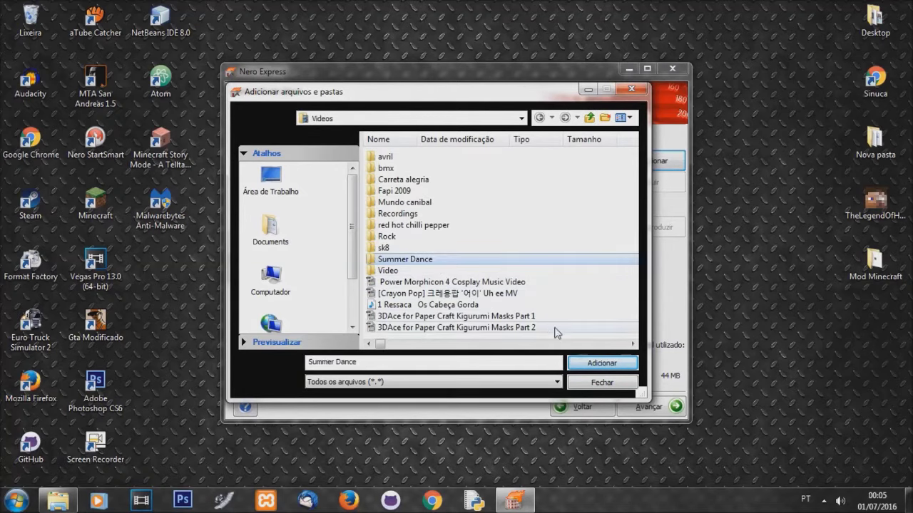
click(578, 362)
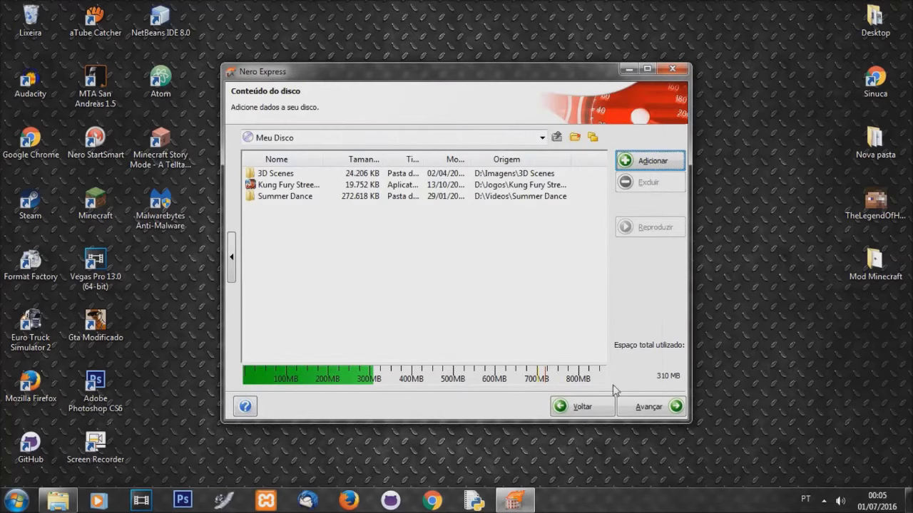
- Add the "black total" music folder from D:\Musicas to the disc
click(635, 164)
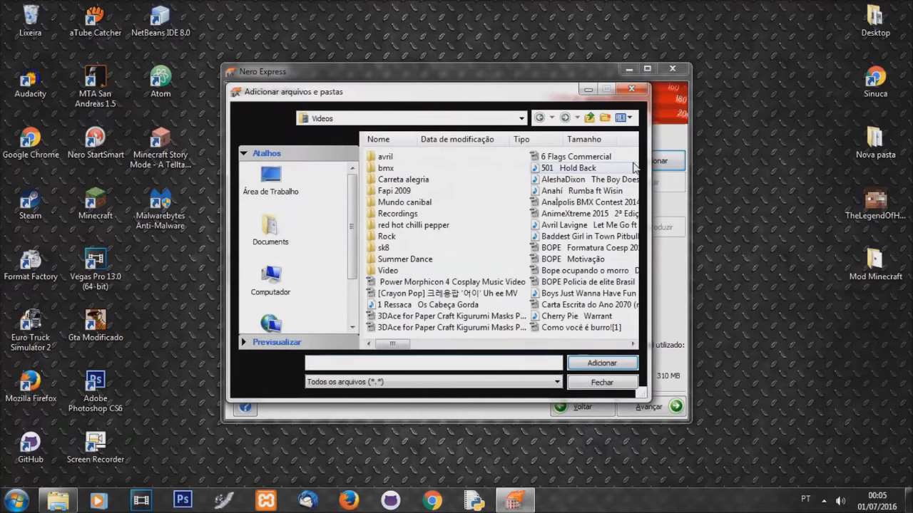
click(589, 117)
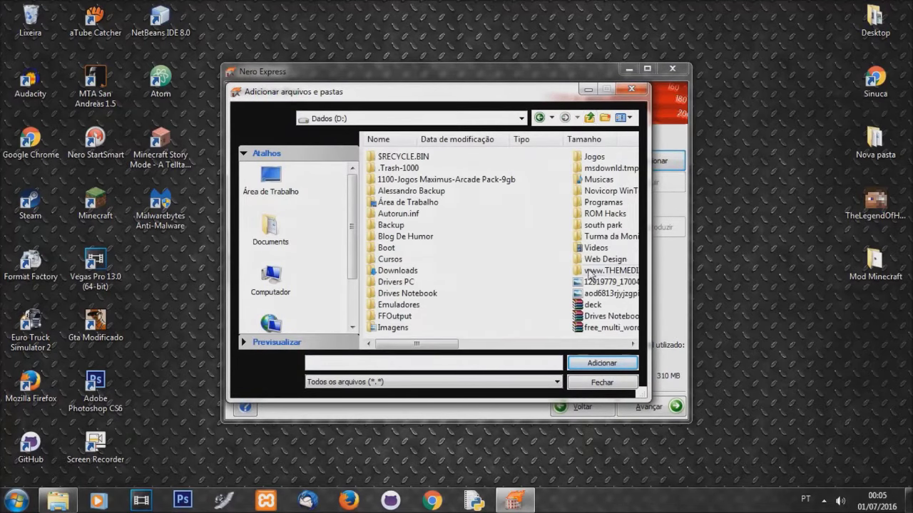
scroll(563, 272, down, 3)
scroll(526, 252, up, 3)
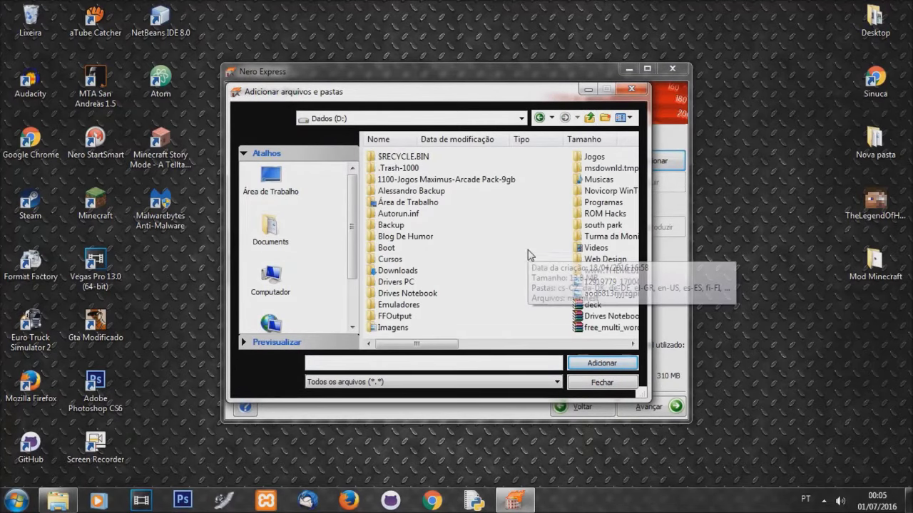
double_click(599, 180)
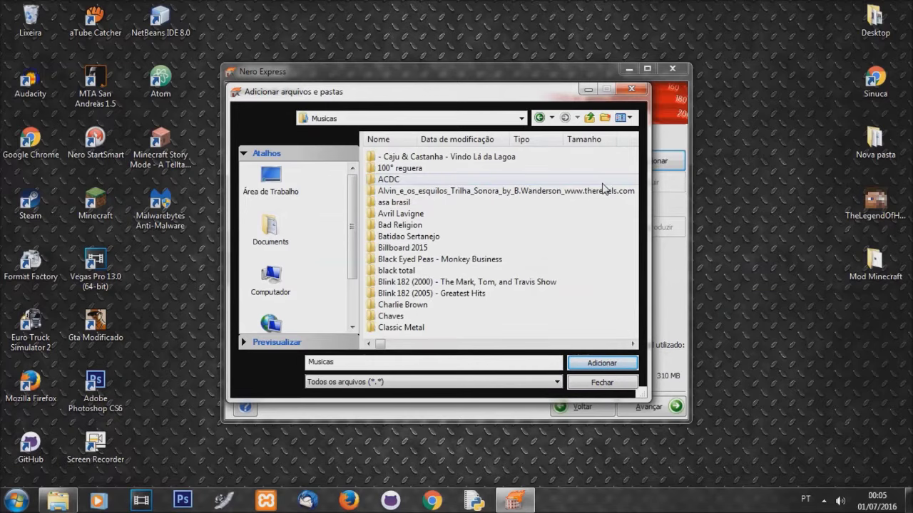
click(467, 271)
click(603, 361)
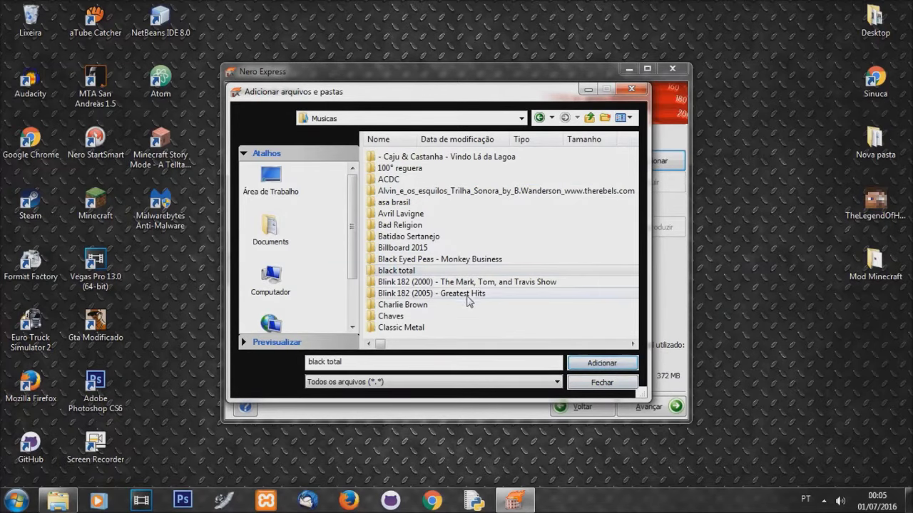
- Add the "Blink 182 (2000) - The Mark, Tom, and Travis Show" and "Classic Metal" folders to the disc, then close the file selection
click(467, 283)
click(580, 363)
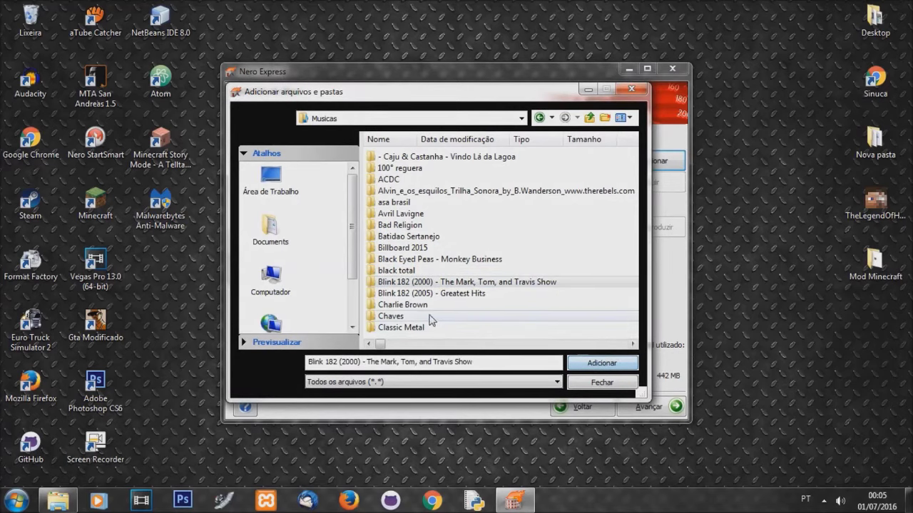
click(426, 305)
click(499, 330)
click(602, 363)
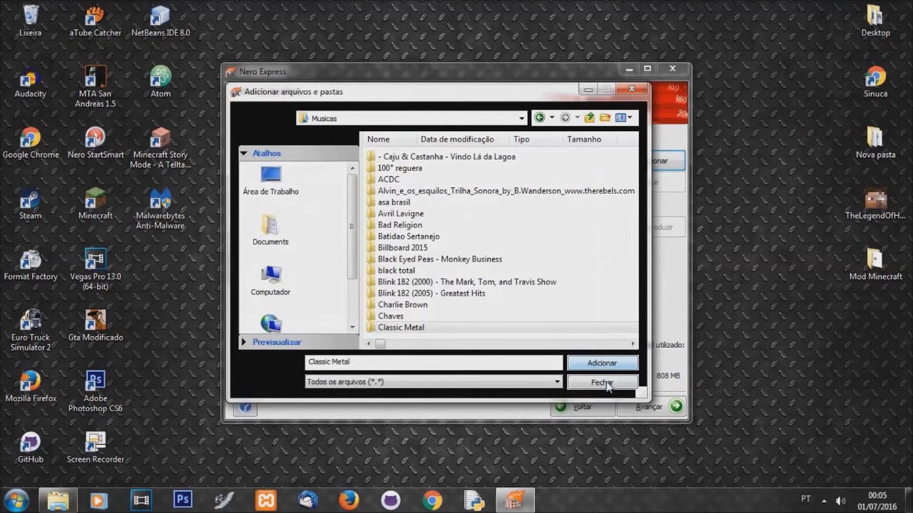
click(603, 383)
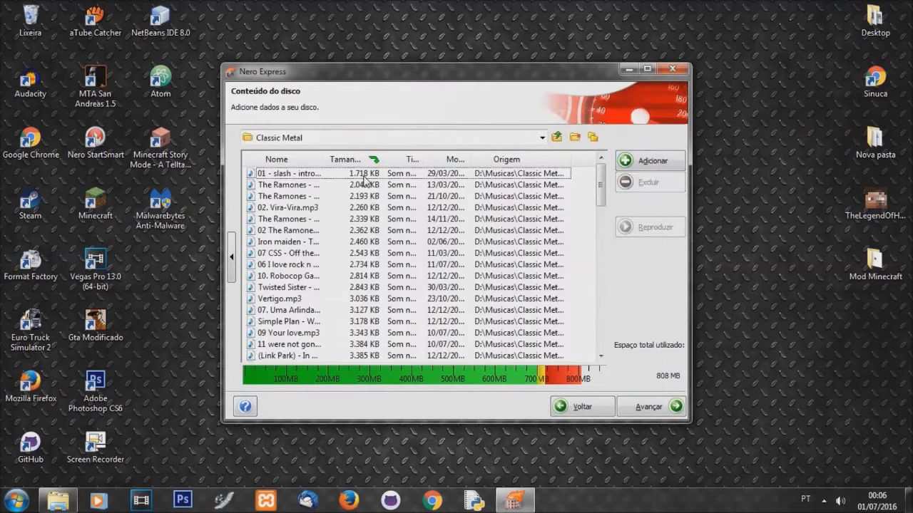
- Remove the twelve largest songs from the disc's Classic Metal folder one by one to bring the total below 700 MB
scroll(360, 181, down, 20)
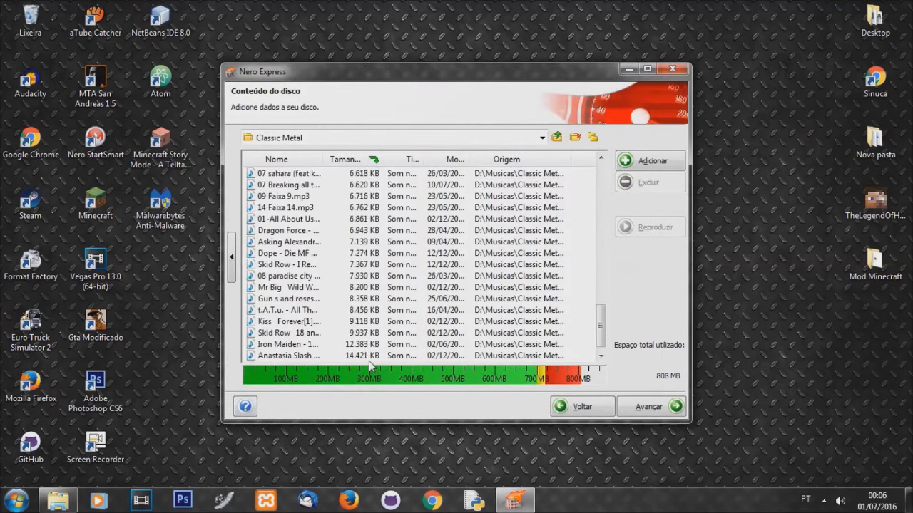
click(363, 345)
click(363, 355)
key(Delete)
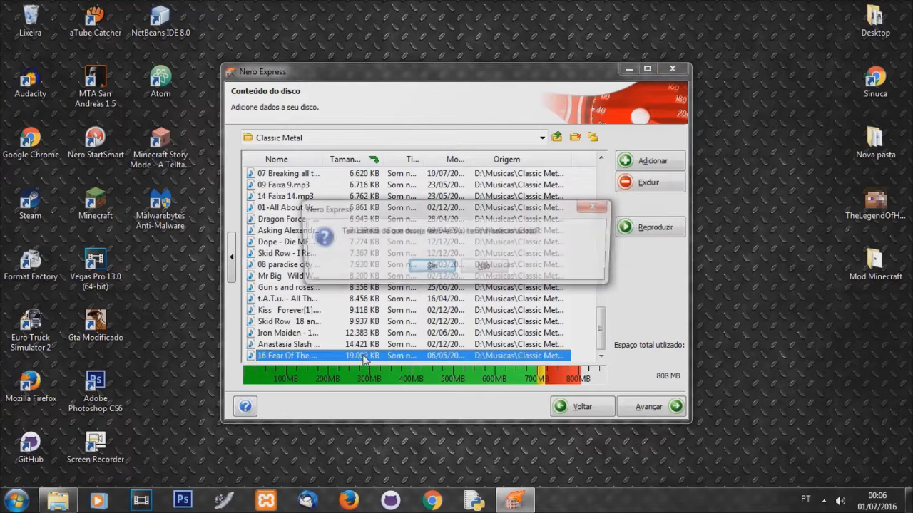
key(Return)
click(364, 354)
key(Delete)
key(Return)
key(Delete)
key(Return)
key(Delete)
key(Return)
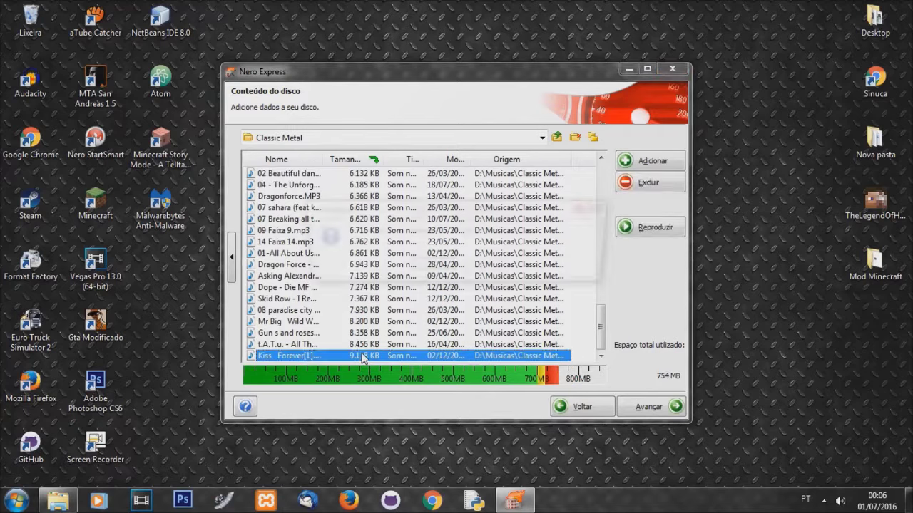
key(Delete)
key(Return)
key(Delete)
key(Return)
key(Delete)
key(Return)
key(Delete)
key(Return)
key(Delete)
key(Return)
key(Delete)
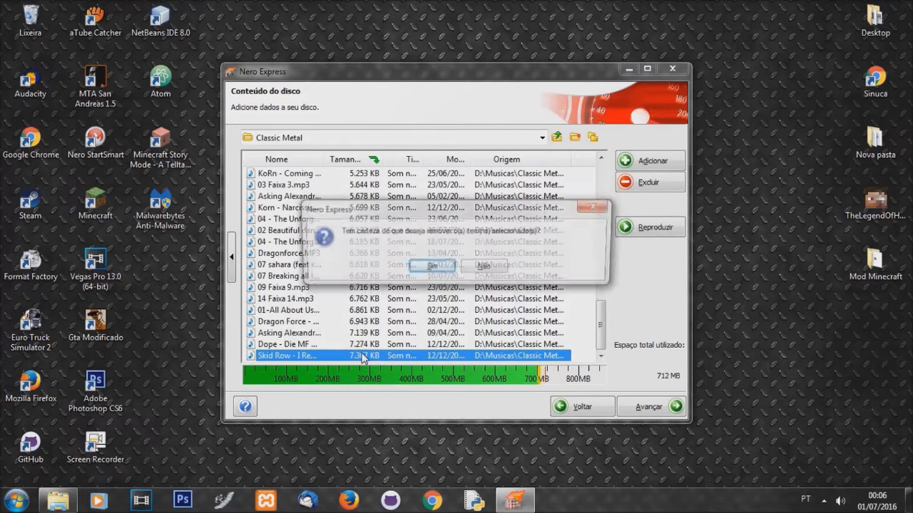
key(Return)
key(Delete)
key(Return)
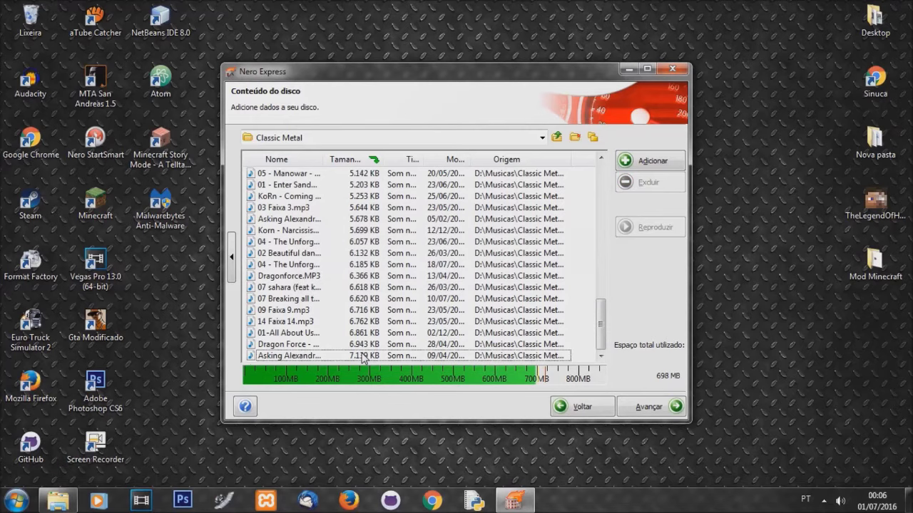
key(Delete)
key(Return)
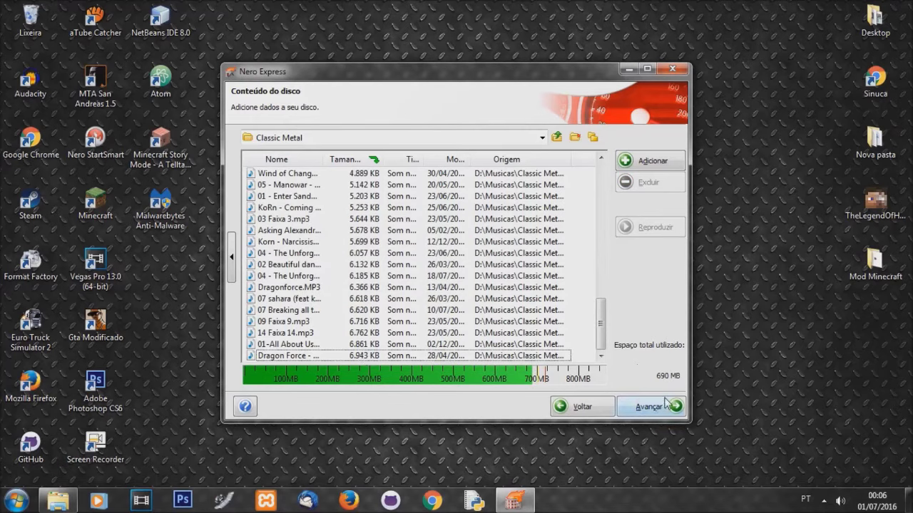
- Return to the disc's top level and review the added items, selecting the Summer Dance folder
click(557, 136)
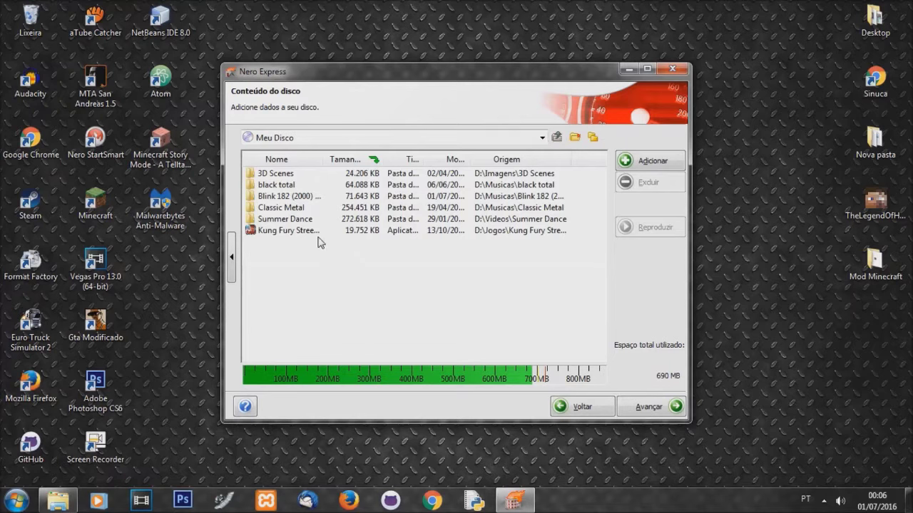
click(312, 231)
double_click(304, 220)
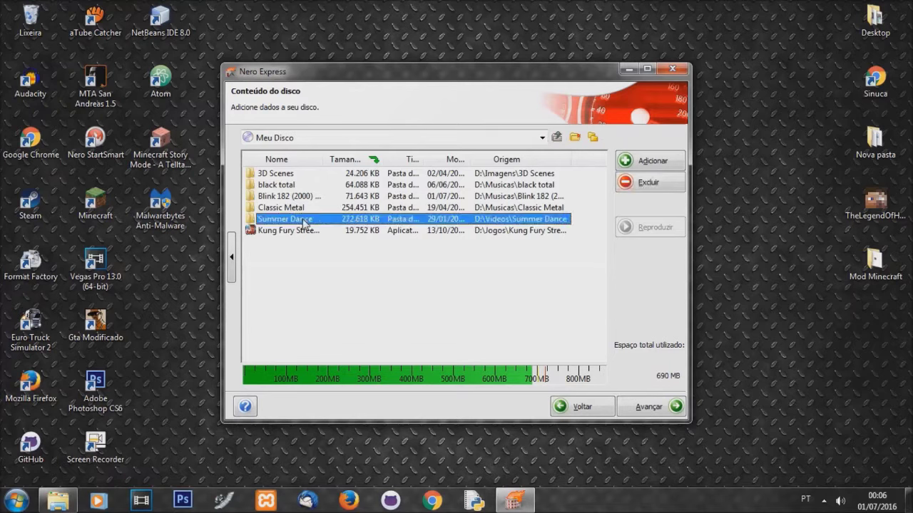
- Inspect the contents of the disc's Classic Metal and 3D Scenes folders, returning to the disc's top level
click(556, 137)
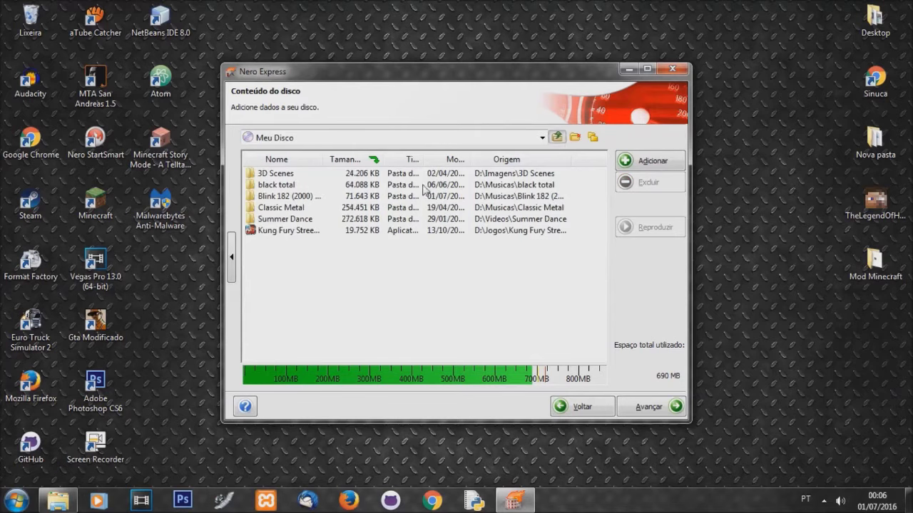
click(304, 212)
double_click(304, 212)
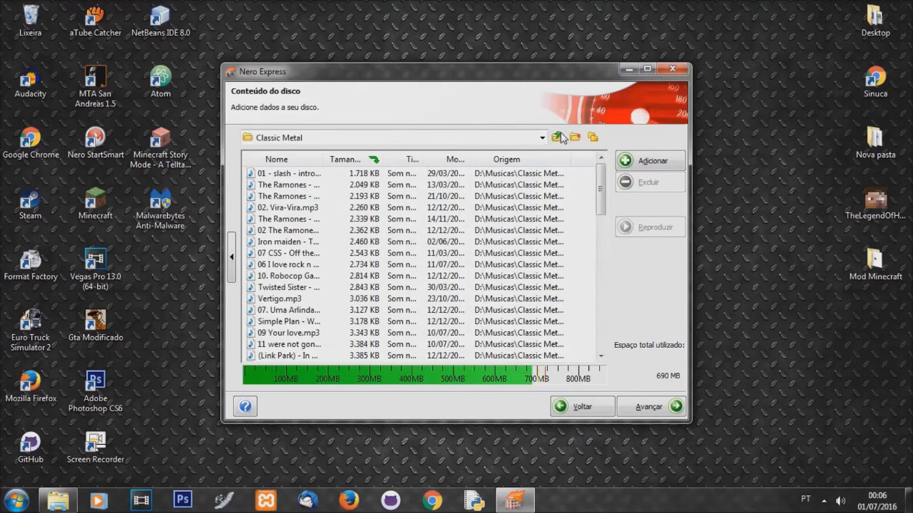
click(562, 137)
double_click(285, 175)
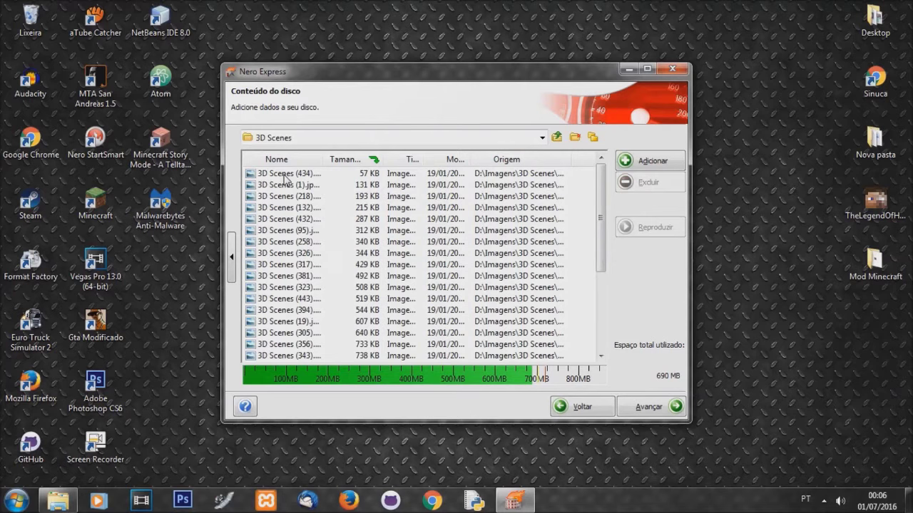
click(543, 137)
click(560, 138)
click(559, 138)
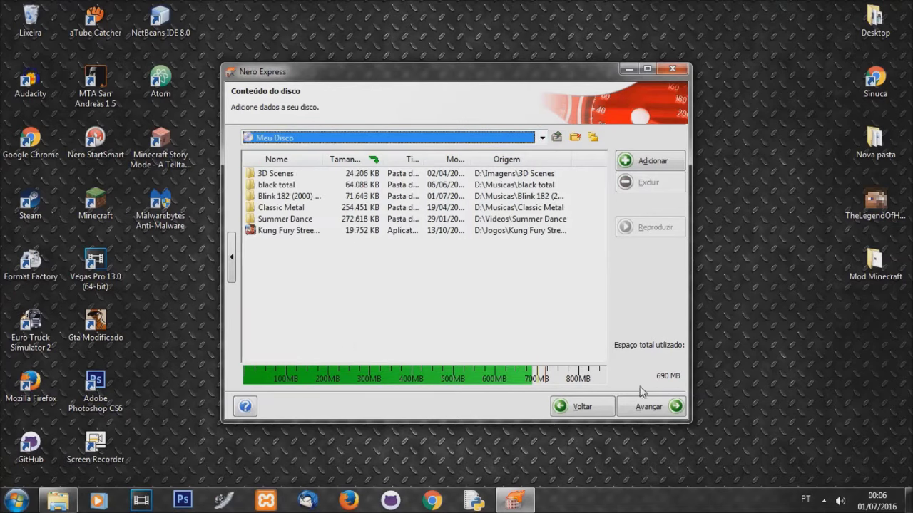
- Accept the disc contents, proceed to the final burn settings and start burning the data CD
click(655, 407)
click(652, 407)
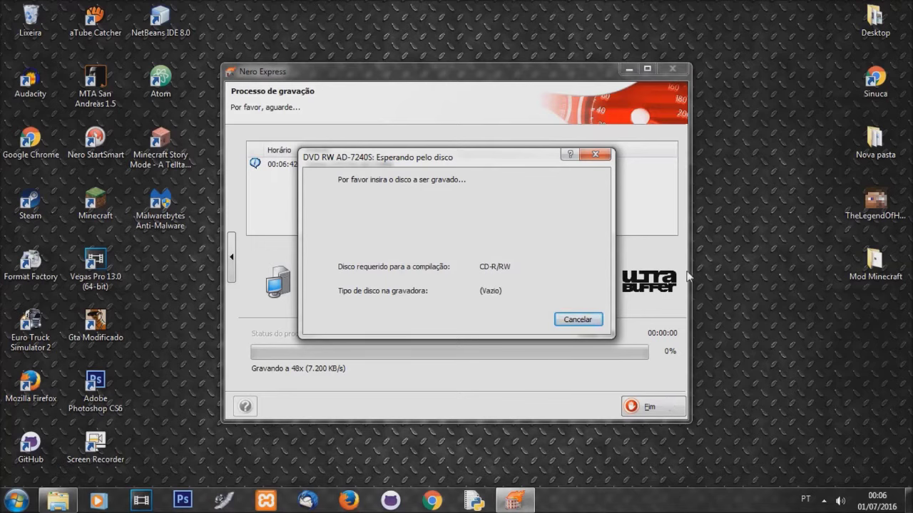
- Cancel the request for a blank disc, abort the burning process and close Nero Express
click(575, 323)
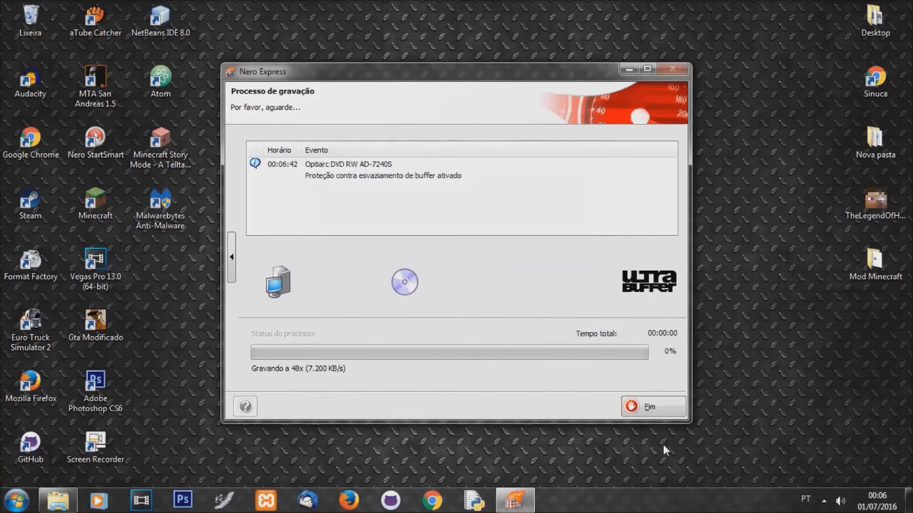
click(653, 407)
click(507, 280)
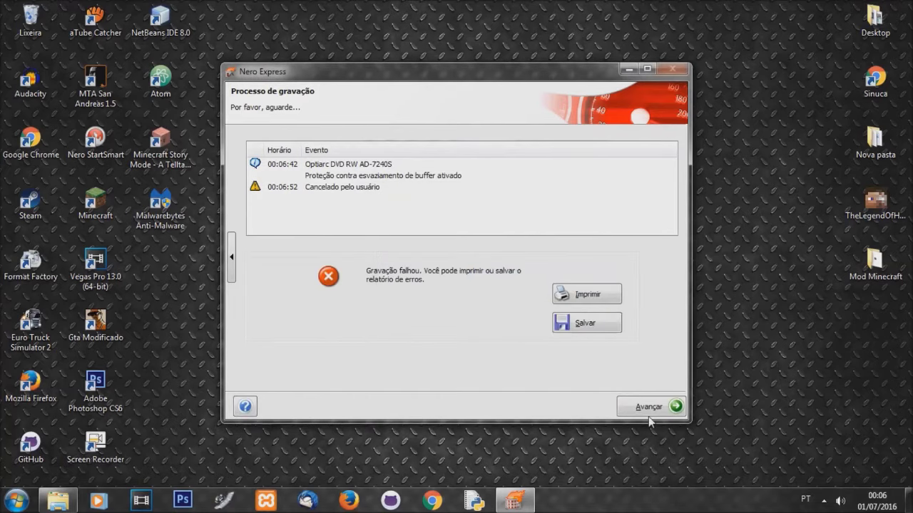
click(671, 70)
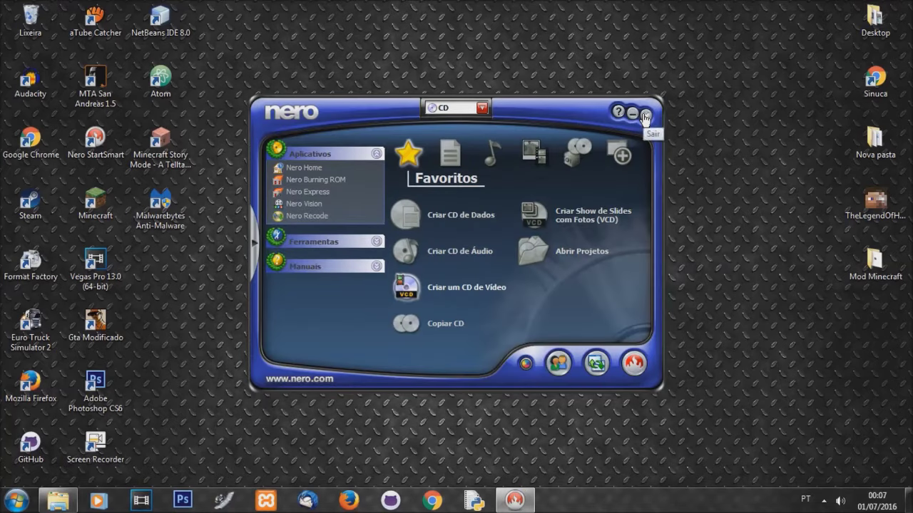